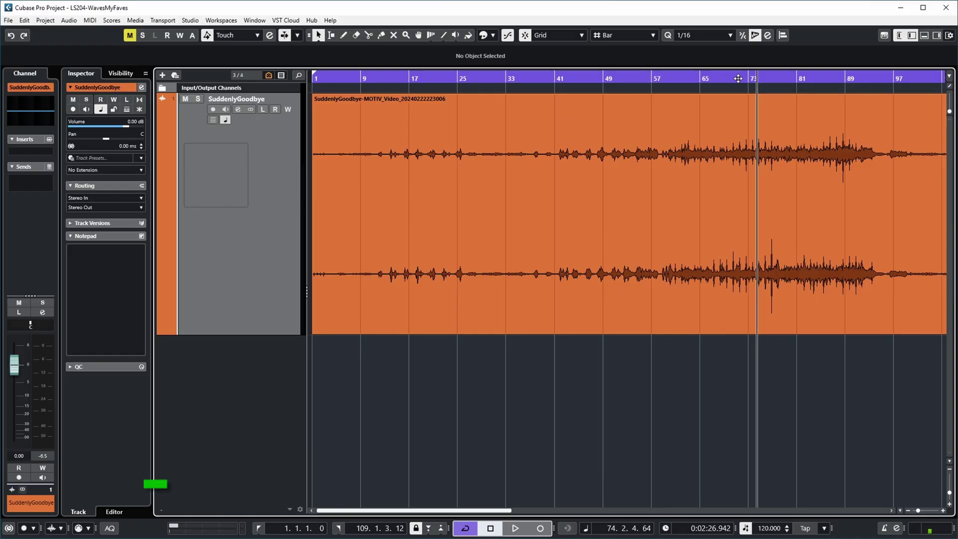
Step: Insert the MV2 Stereo plug-in on the SuddenlyGoodbye track
{"action": "left_click", "coordinate": [49, 150]}
{"action": "type", "text": "MV2"}
{"action": "key", "text": "Return"}
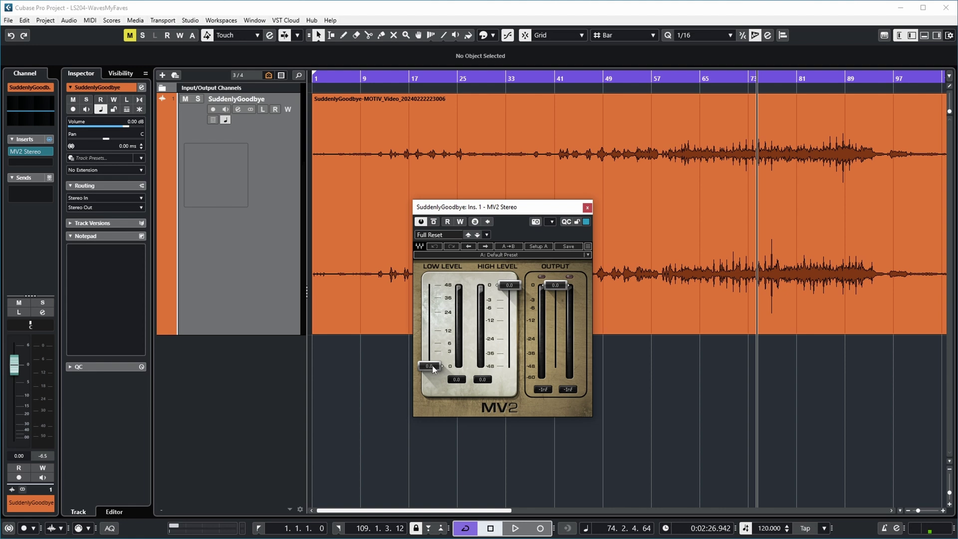
Step: Try MV2's Low Level at 12.6 with a lowered High Level, and return both levels to 0.0
{"action": "left_click_drag", "start_coordinate": [429, 365], "coordinate": [429, 345]}
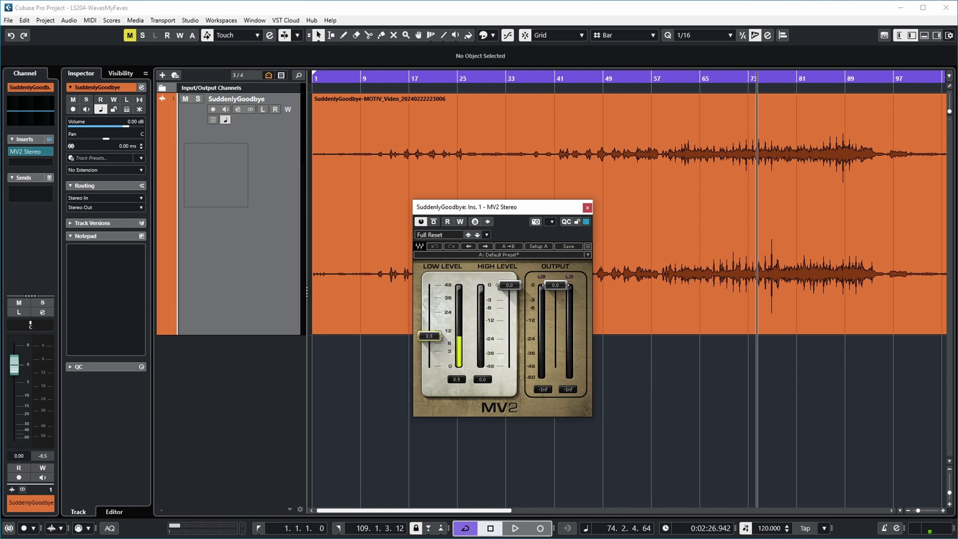
{"action": "left_click_drag", "start_coordinate": [428, 332], "coordinate": [526, 307]}
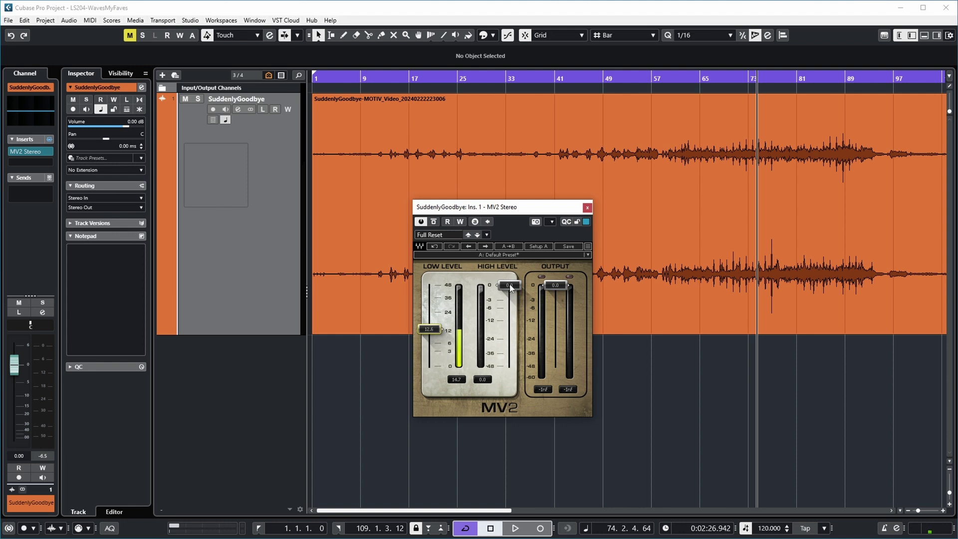
{"action": "left_click_drag", "start_coordinate": [509, 285], "coordinate": [509, 299]}
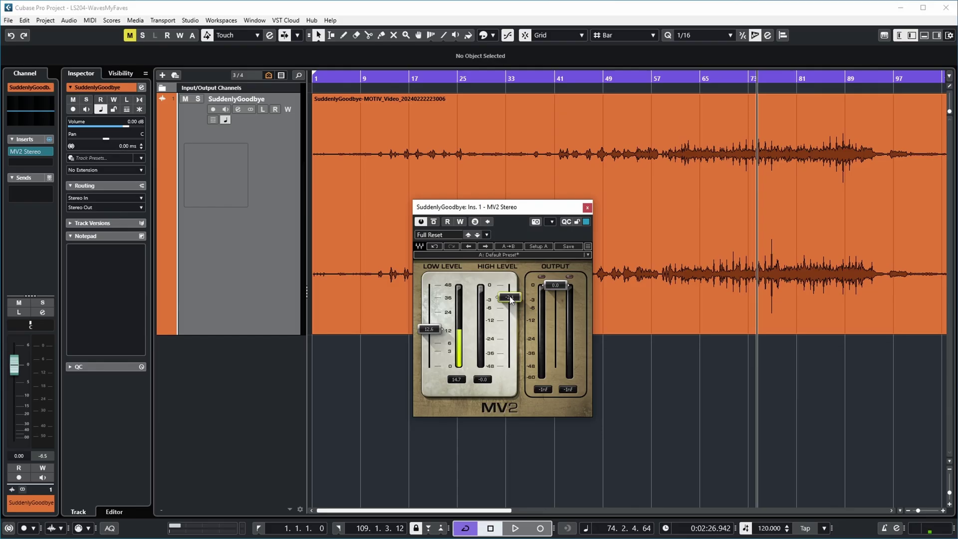
{"action": "left_click_drag", "start_coordinate": [429, 329], "coordinate": [429, 340]}
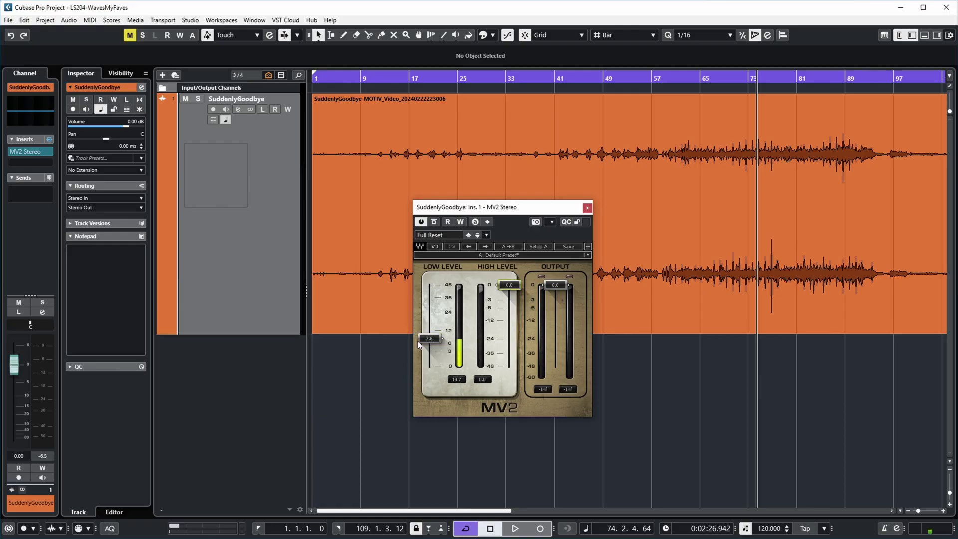
{"action": "left_click_drag", "start_coordinate": [428, 344], "coordinate": [428, 374]}
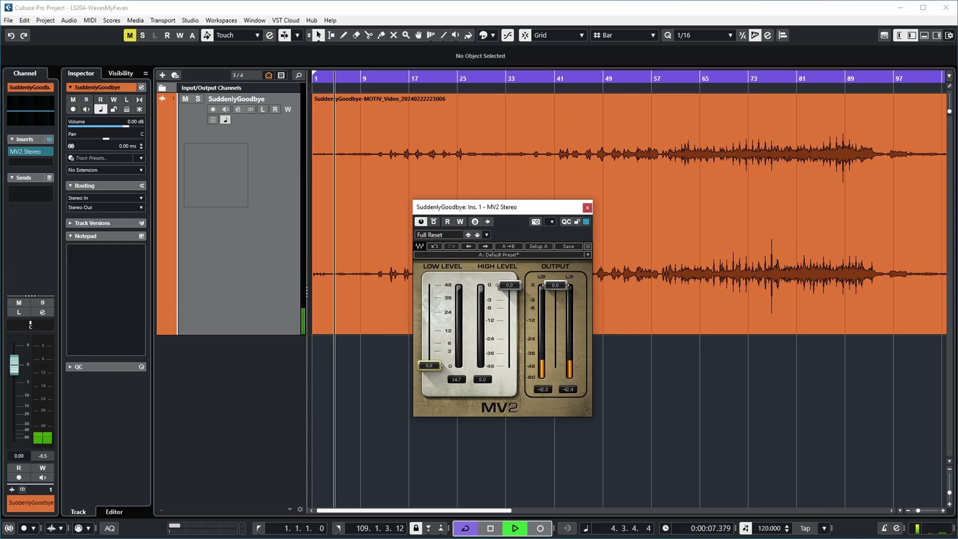
Step: Raise MV2's Low Level to 21.4 during playback and audition the louder section from about bar 65
{"action": "left_click_drag", "start_coordinate": [428, 373], "coordinate": [427, 315]}
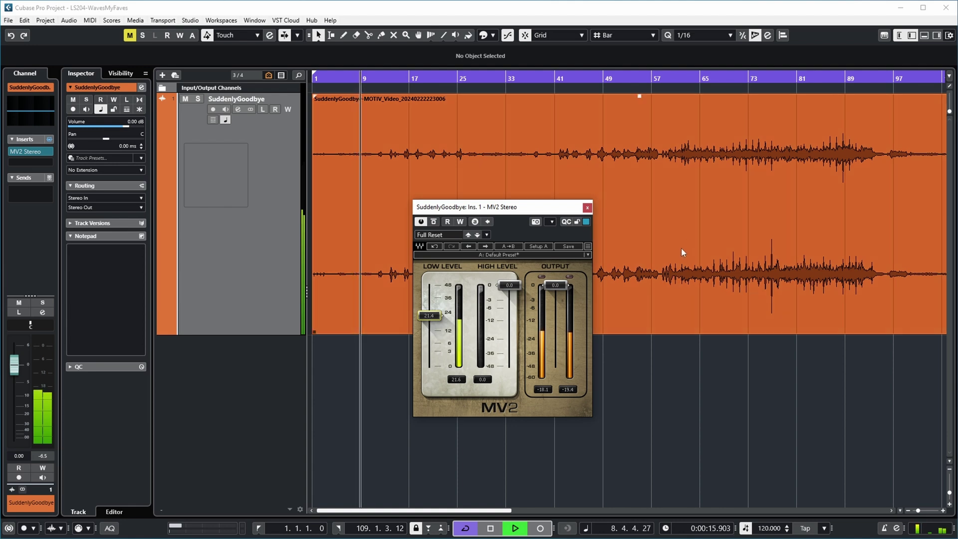
{"action": "key", "text": "space"}
{"action": "left_click", "coordinate": [699, 87]}
{"action": "key", "text": "space"}
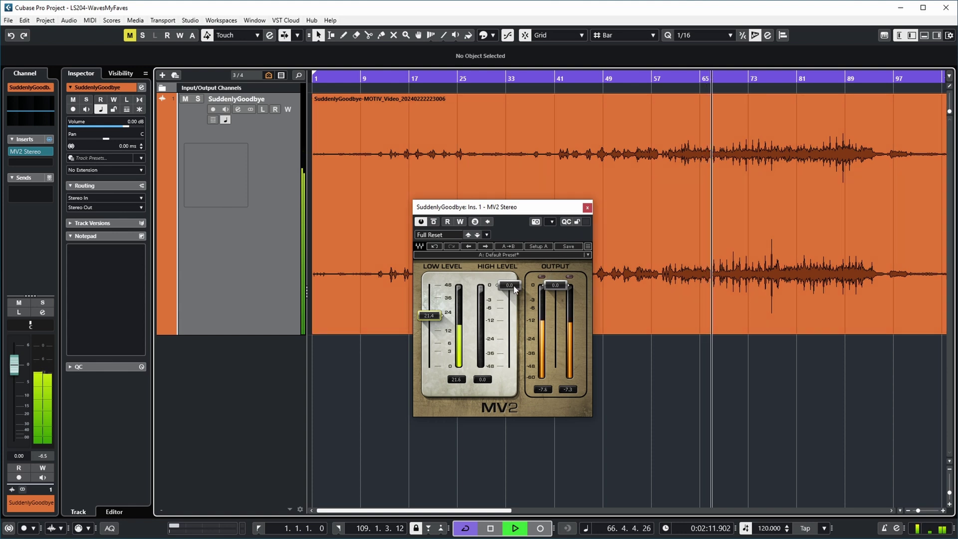
{"action": "key", "text": "space"}
{"action": "key", "text": "space"}
Step: Lower MV2's High Level to about -3 and compare playback of the quiet opening with the louder section after bar 60
{"action": "left_click_drag", "start_coordinate": [508, 287], "coordinate": [509, 298]}
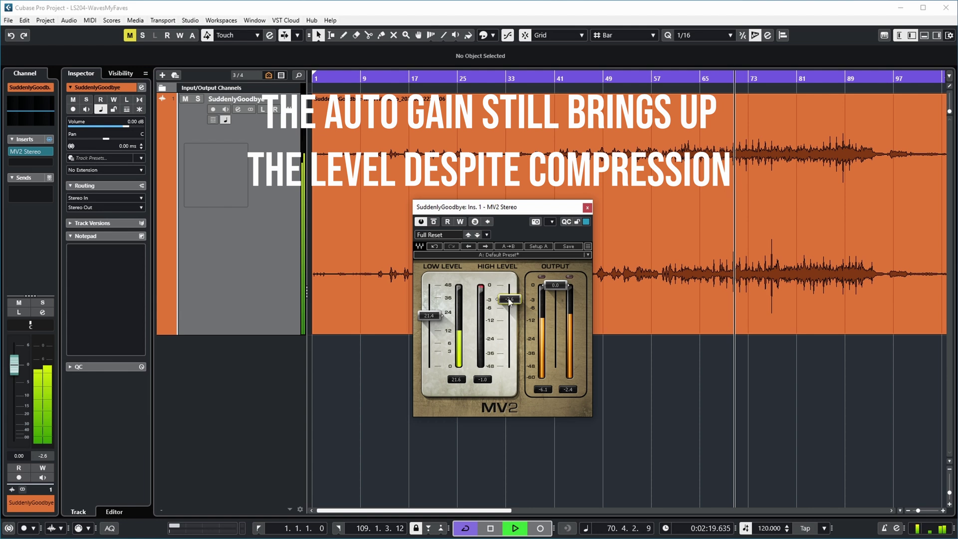
{"action": "key", "text": "space"}
{"action": "left_click", "coordinate": [338, 79]}
{"action": "key", "text": "space"}
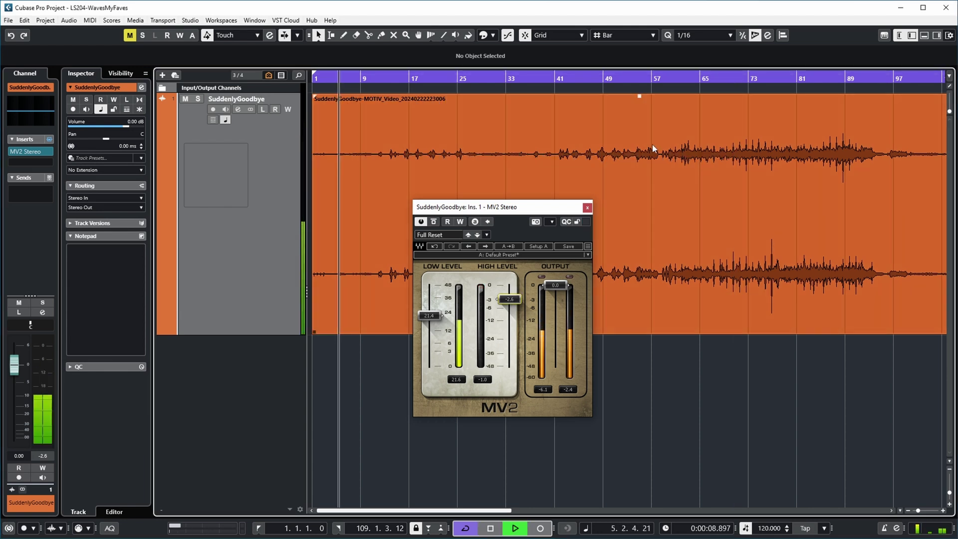
{"action": "left_click", "coordinate": [687, 81]}
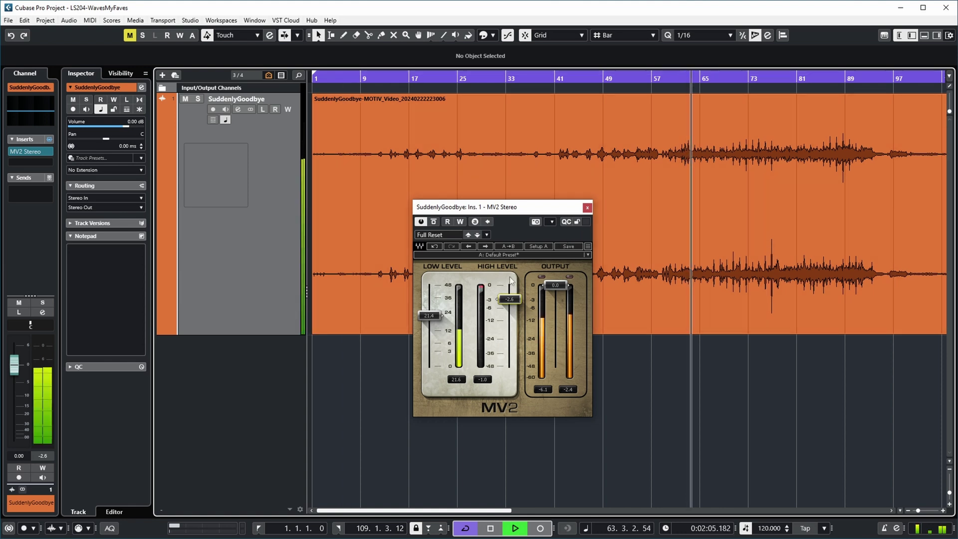
{"action": "left_click", "coordinate": [341, 79]}
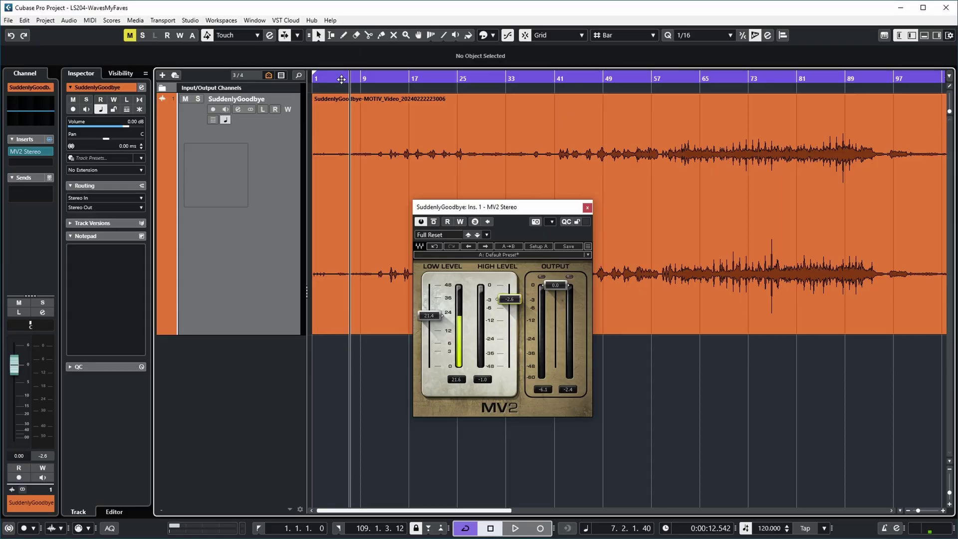
{"action": "left_click", "coordinate": [727, 311]}
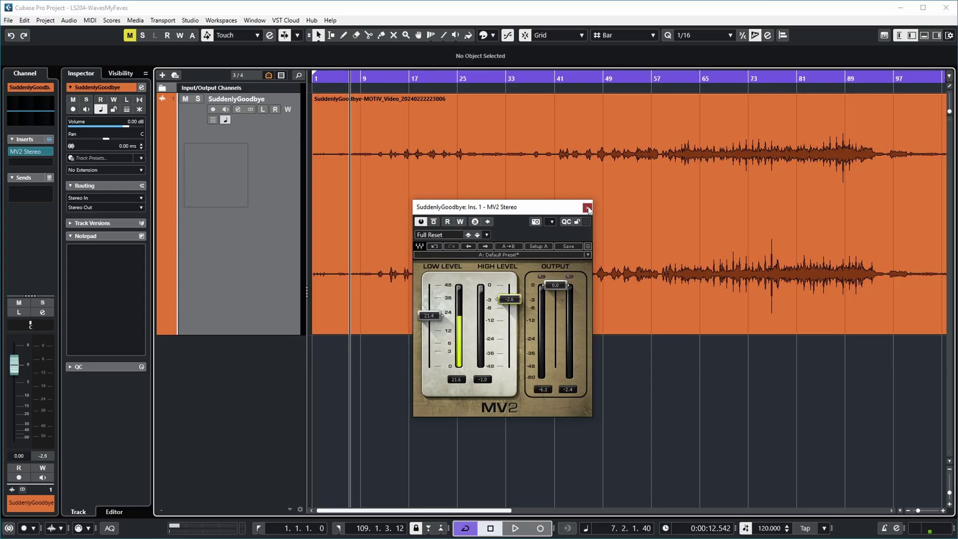
Step: Close MV2, reduce the SuddenlyGoodbye track's height, and render the track as one event with Channel Settings processing at 24 bit
{"action": "left_click", "coordinate": [587, 207]}
{"action": "left_click_drag", "start_coordinate": [296, 334], "coordinate": [295, 218]}
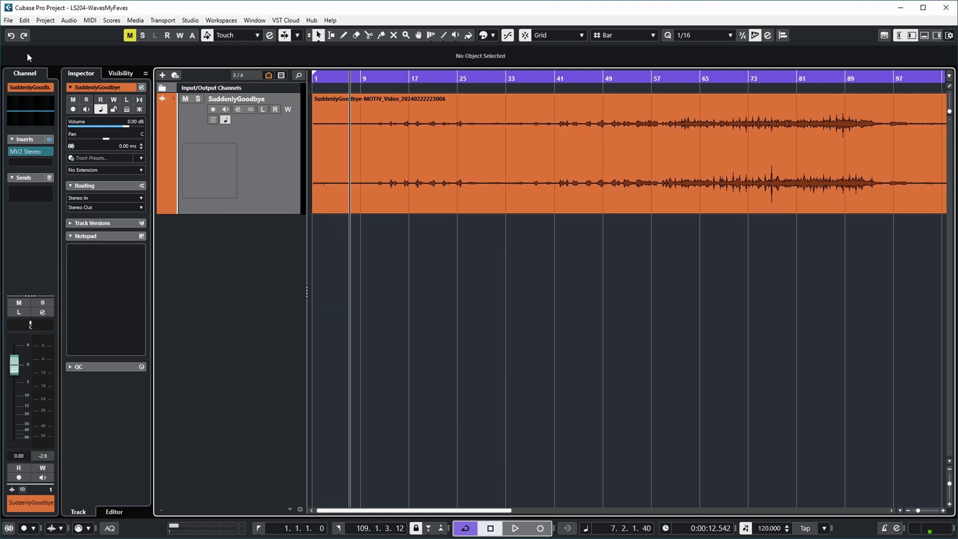
{"action": "left_click", "coordinate": [24, 20]}
{"action": "mouse_move", "coordinate": [100, 123]}
{"action": "left_click", "coordinate": [230, 134]}
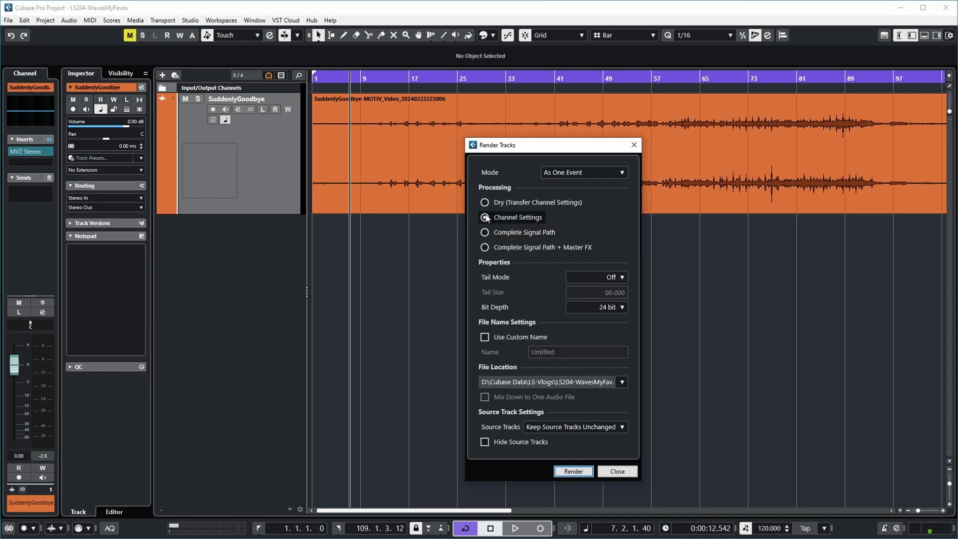
{"action": "left_click", "coordinate": [573, 471]}
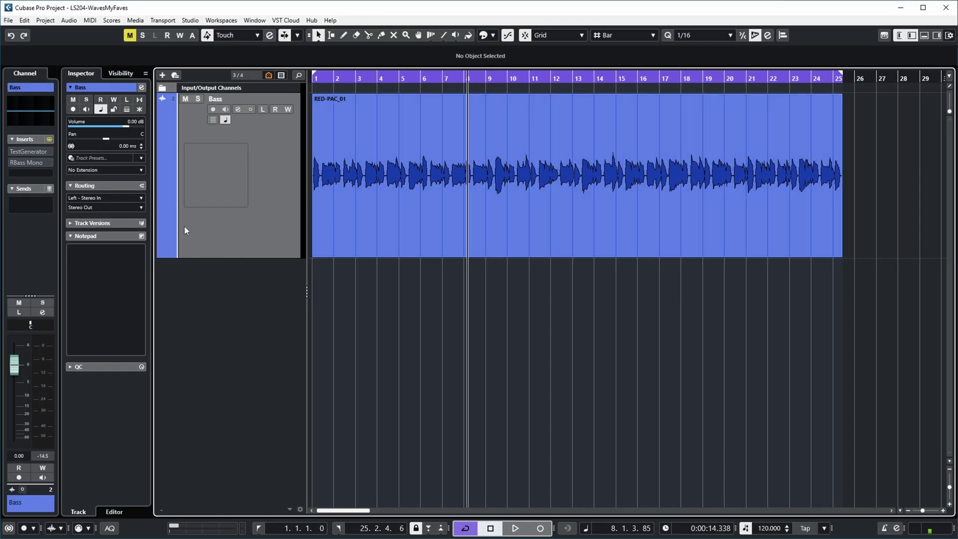
Step: Open RBass Mono on the Bass track and SPAN from the Control Room inserts, and raise RBass's Intensity while watching the spectrum
{"action": "left_click", "coordinate": [20, 164]}
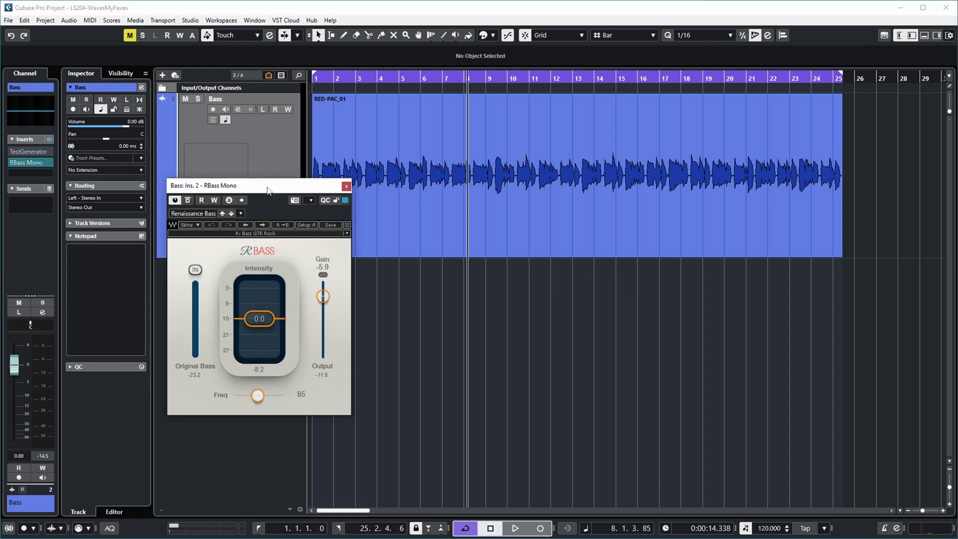
{"action": "left_click", "coordinate": [936, 36]}
{"action": "left_click", "coordinate": [895, 511]}
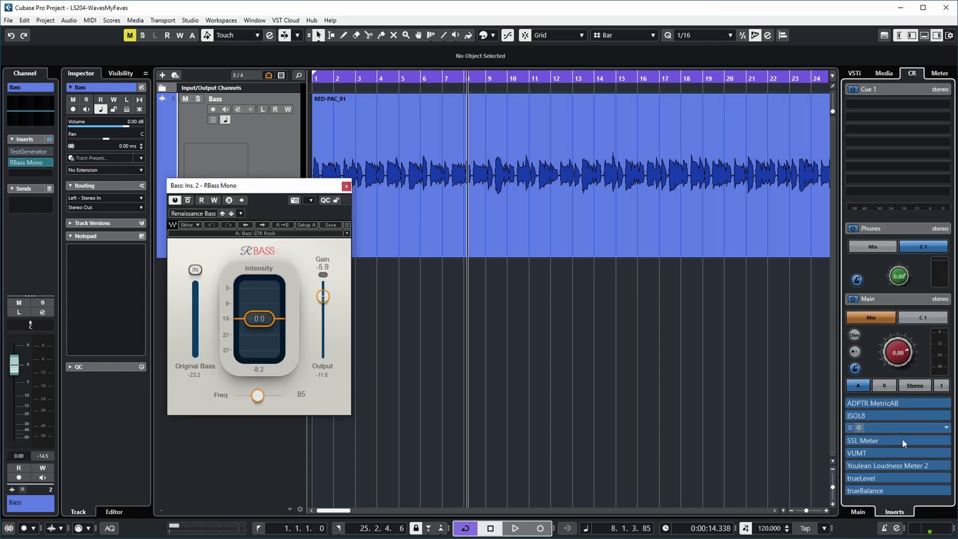
{"action": "left_click", "coordinate": [867, 428]}
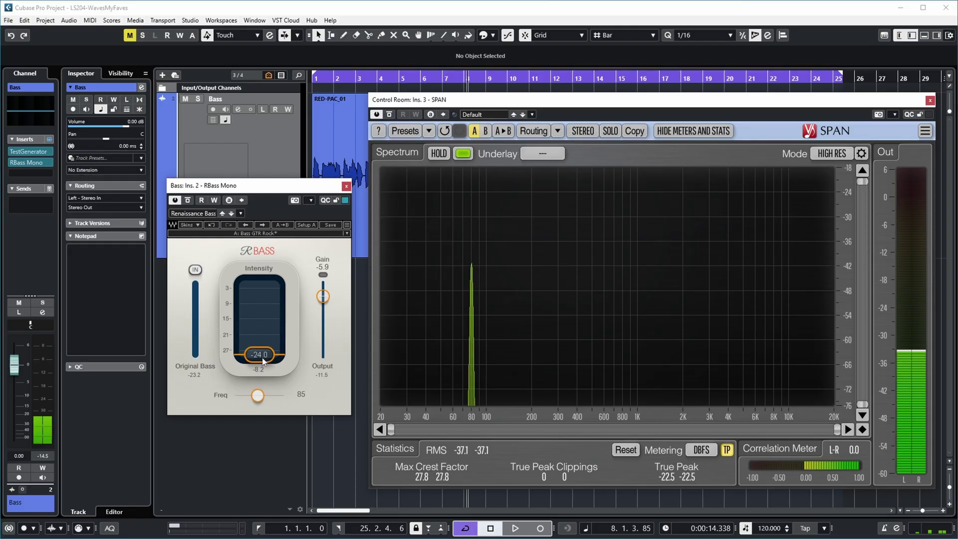
{"action": "mouse_move", "coordinate": [470, 389]}
{"action": "left_click_drag", "start_coordinate": [259, 344], "coordinate": [258, 304]}
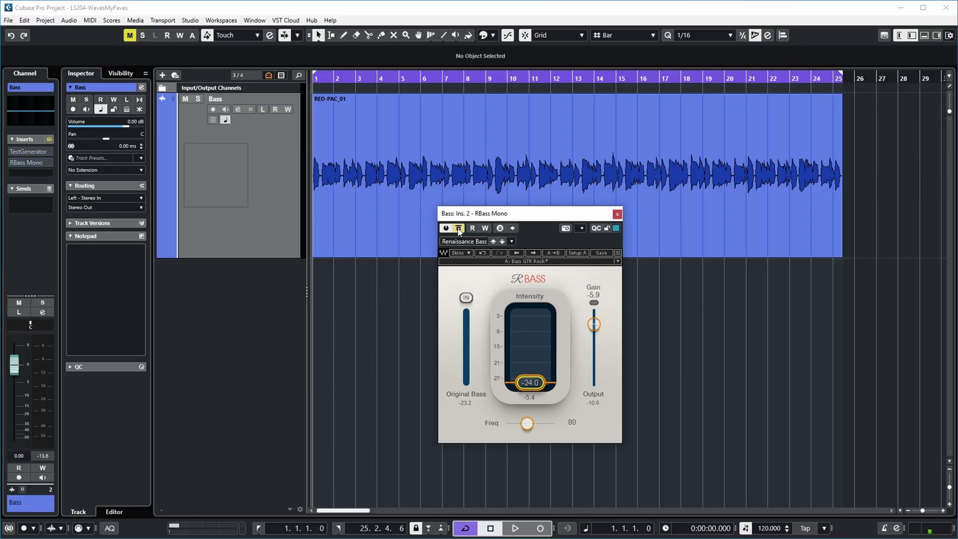
Step: Play the Bass track with RBass bypassed, reactivate the plug-in and raise its Intensity to 0.0
{"action": "key", "text": "space"}
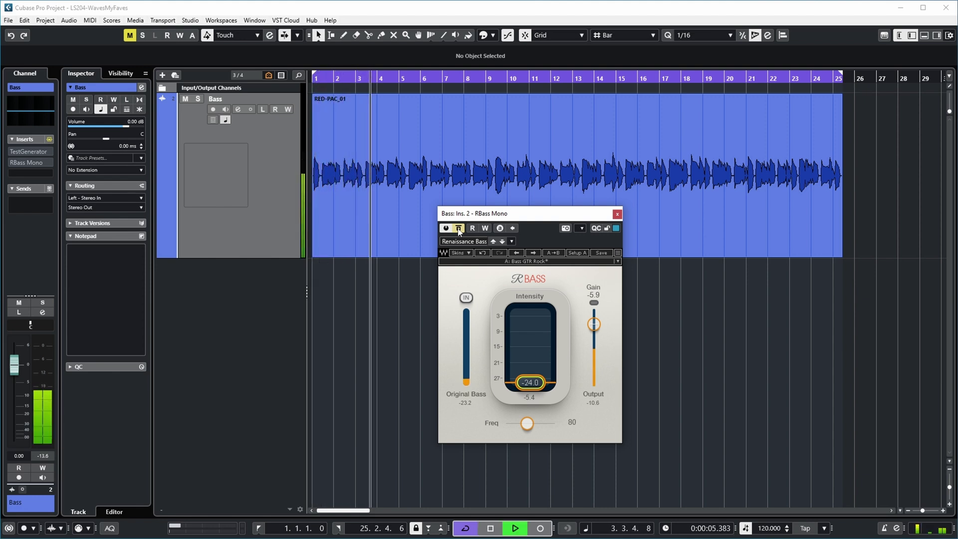
{"action": "key", "text": "space"}
{"action": "left_click", "coordinate": [458, 229]}
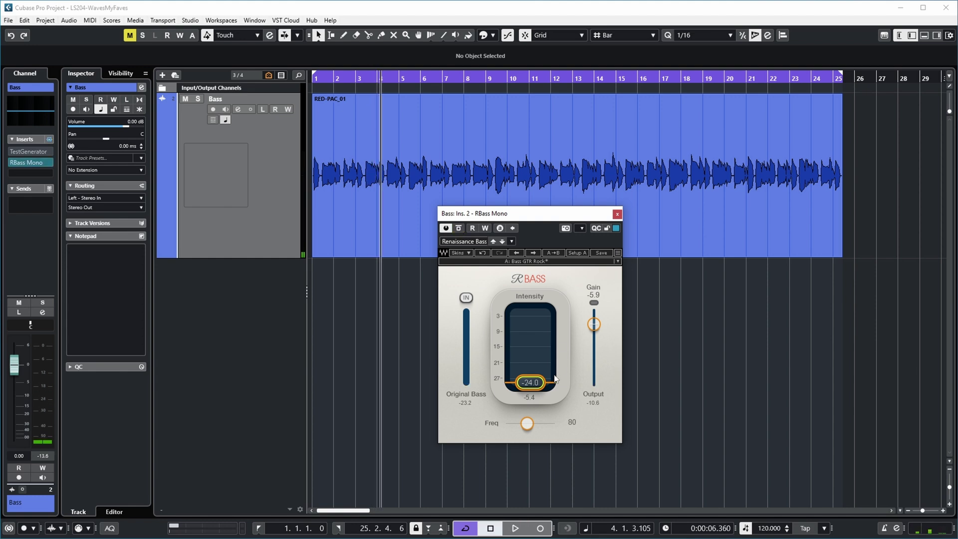
{"action": "left_click_drag", "start_coordinate": [533, 386], "coordinate": [530, 347]}
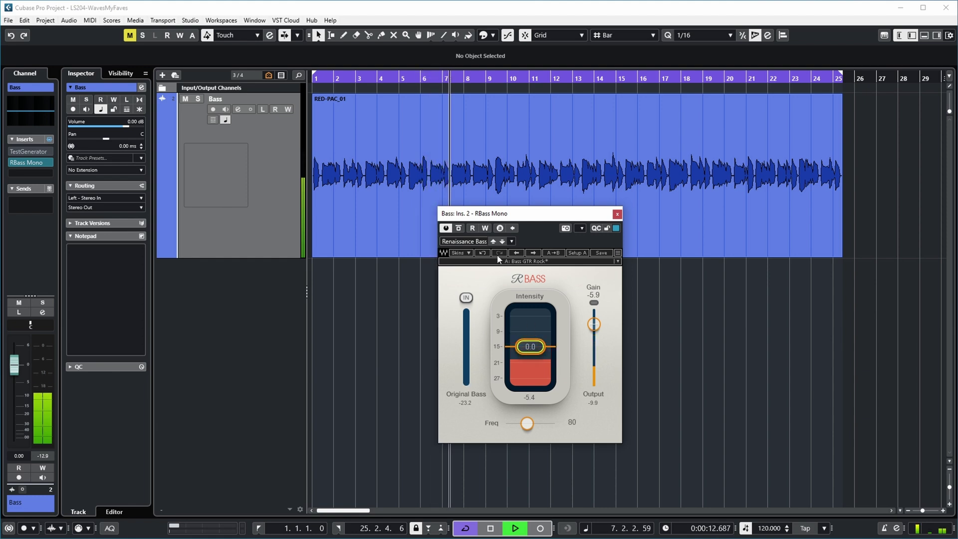
Step: Bypass and reactivate RBass during playback to compare the dry and processed bass
{"action": "left_click", "coordinate": [458, 228]}
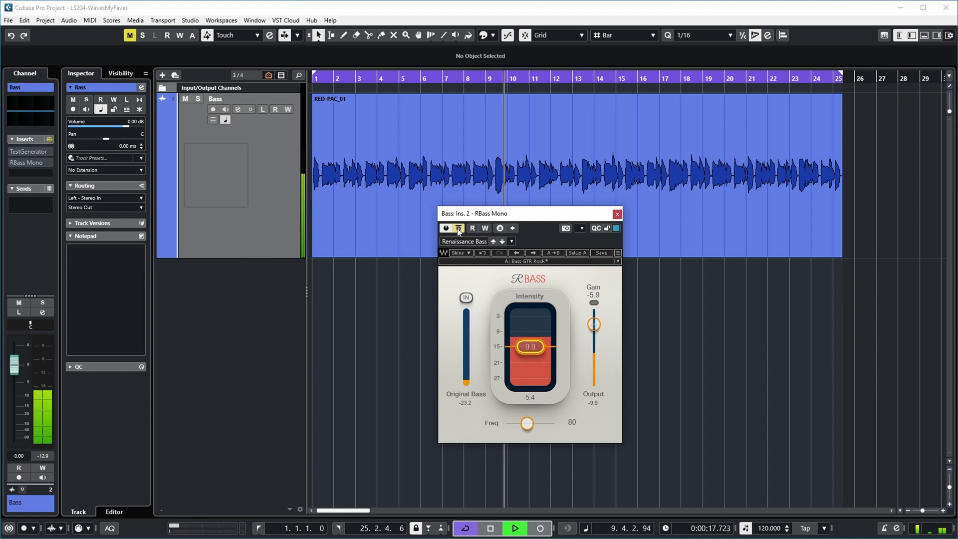
{"action": "left_click", "coordinate": [458, 228]}
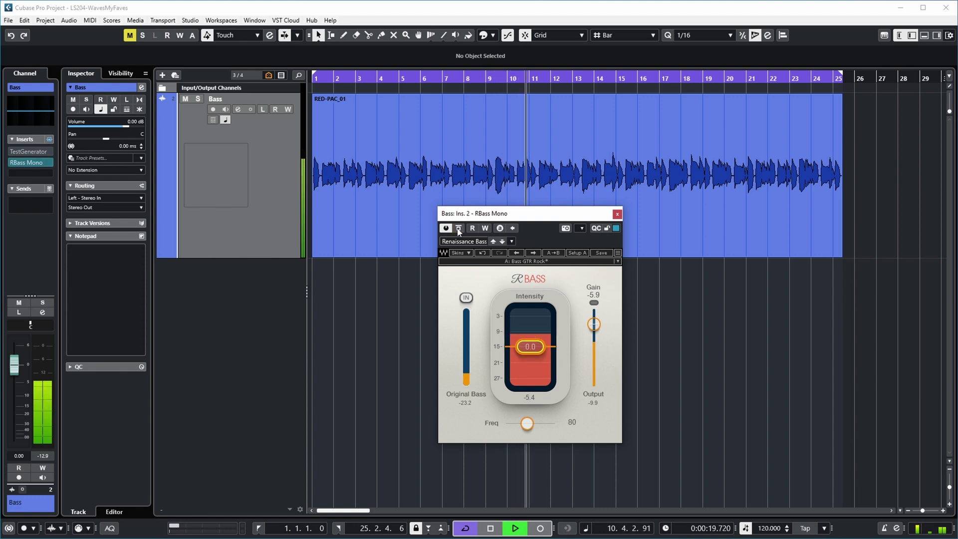
{"action": "key", "text": "space"}
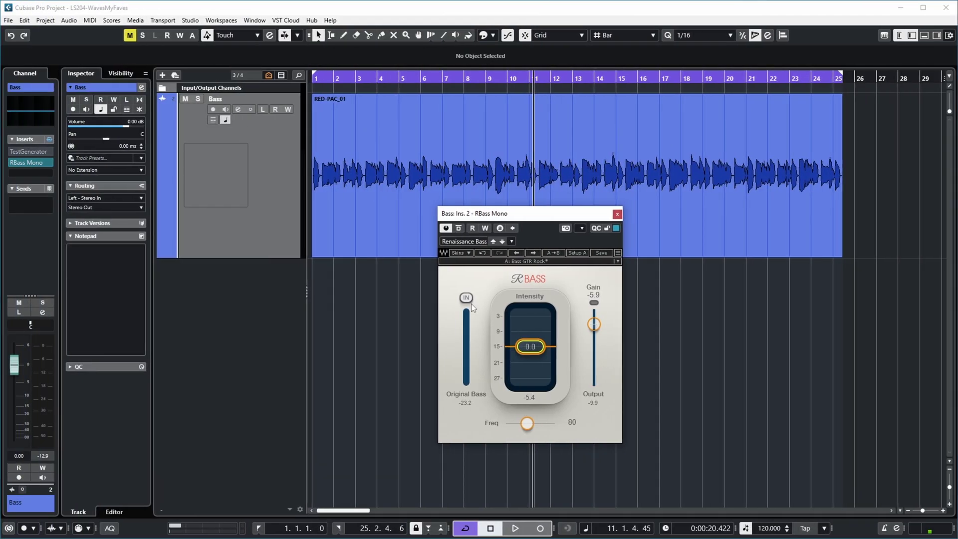
Step: Toggle the Original Bass IN switch in RBass and play the track to hear its effect
{"action": "left_click", "coordinate": [465, 297]}
{"action": "key", "text": "space"}
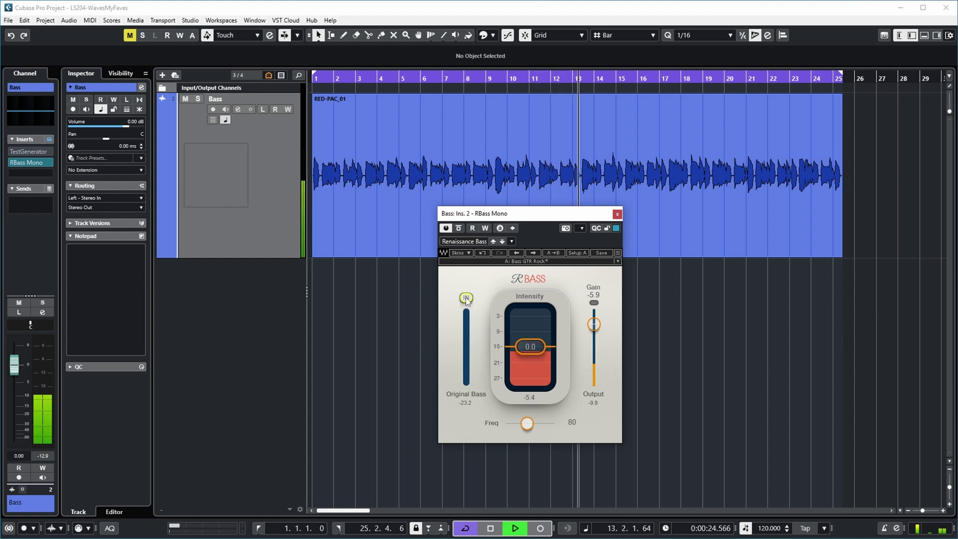
{"action": "key", "text": "space"}
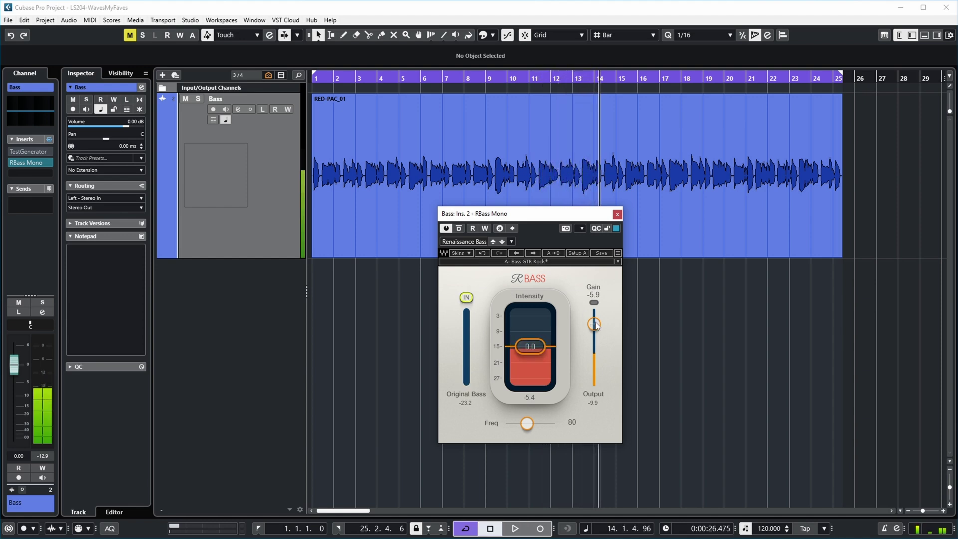
Step: Lower the RBass output Gain to -6.8 and raise its Freq to 109
{"action": "left_click_drag", "start_coordinate": [594, 324], "coordinate": [593, 351]}
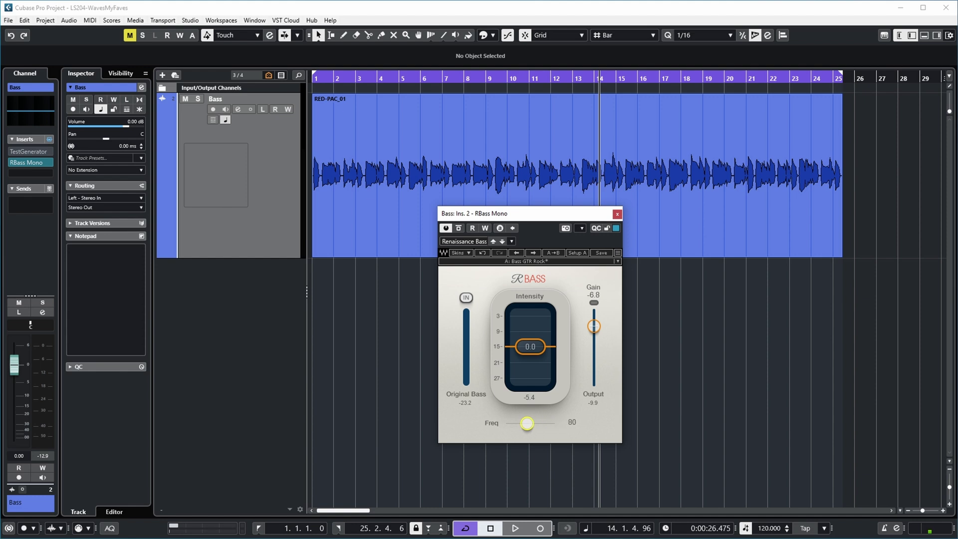
{"action": "left_click_drag", "start_coordinate": [527, 423], "coordinate": [529, 423]}
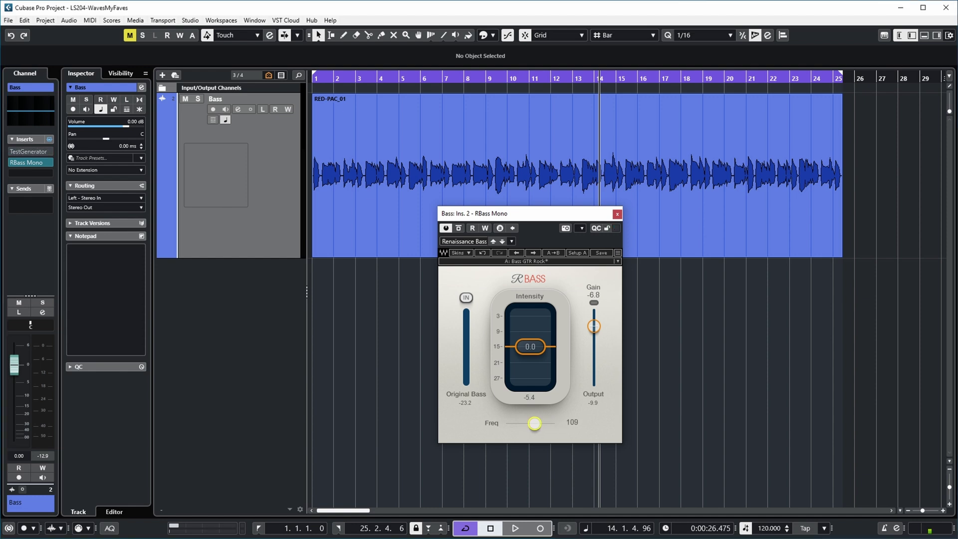
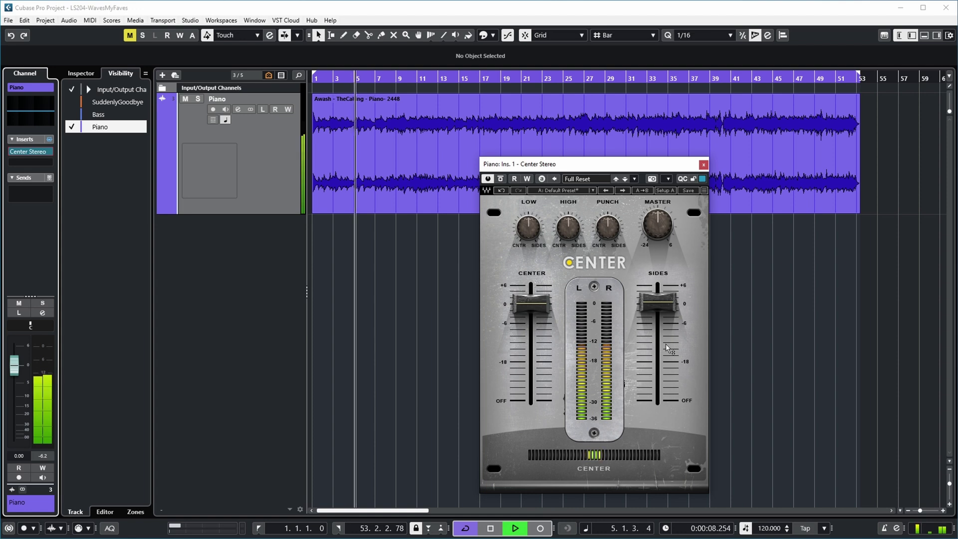
Step: Set the Sides fader of the Piano track's Center plug-in to Off and audition only the center signal
{"action": "mouse_move", "coordinate": [666, 343]}
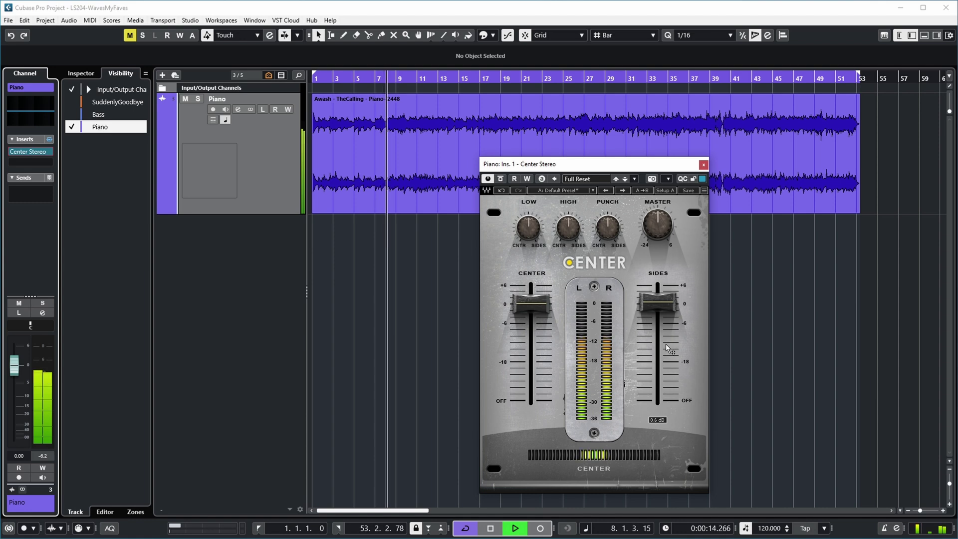
{"action": "key", "text": "space"}
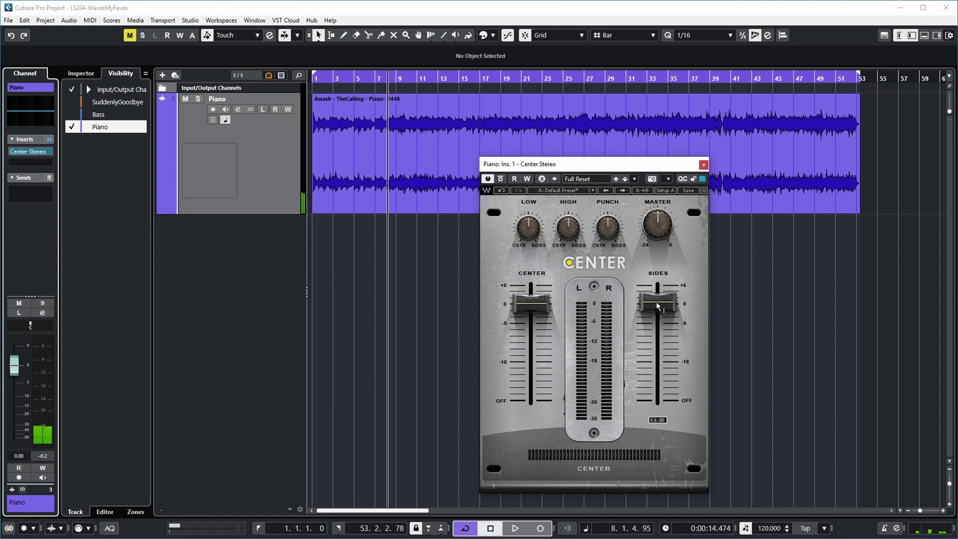
{"action": "left_click_drag", "start_coordinate": [656, 302], "coordinate": [656, 400]}
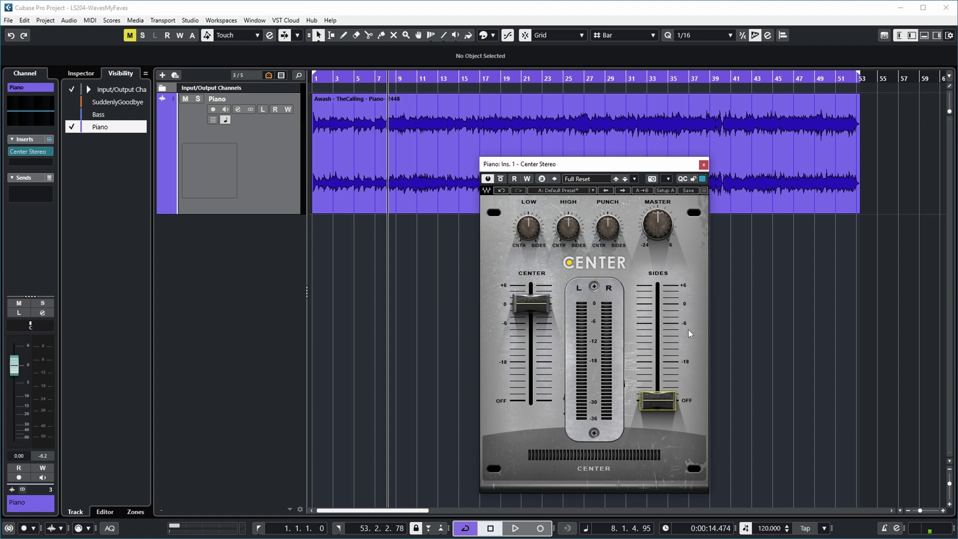
{"action": "key", "text": "space"}
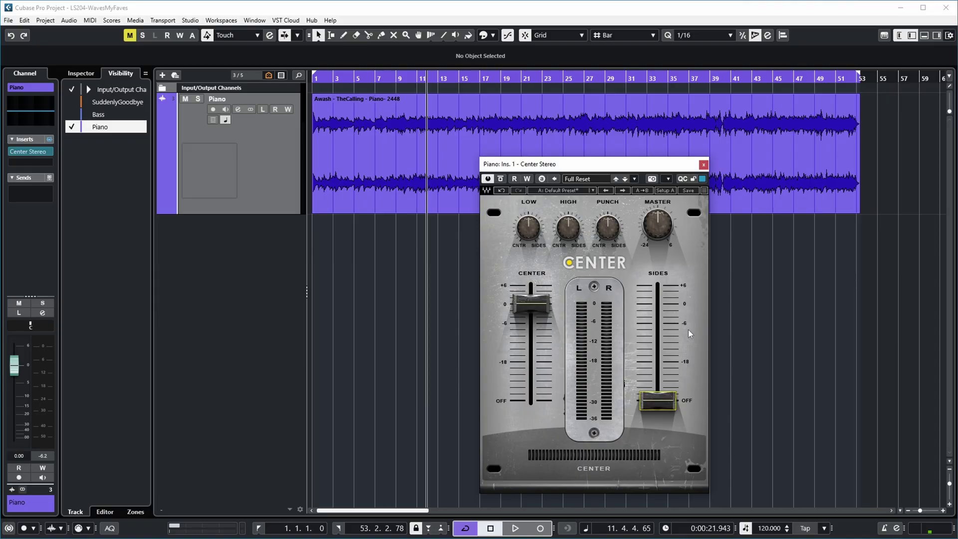
Step: During Piano playback, lower the Center fader below -18, raise the Sides fader to about +3, and compare with the plug-in bypassed
{"action": "left_click_drag", "start_coordinate": [657, 369], "coordinate": [657, 312]}
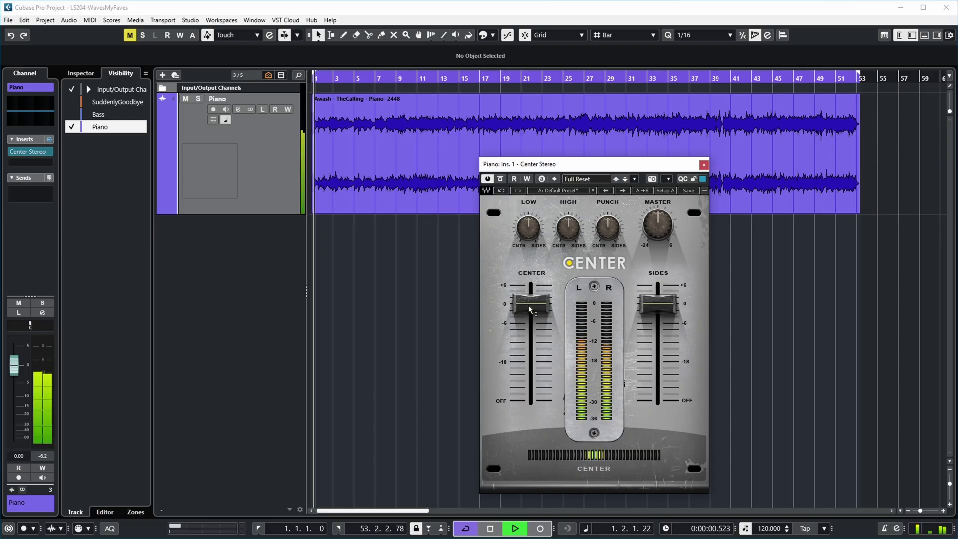
{"action": "left_click_drag", "start_coordinate": [528, 303], "coordinate": [530, 357]}
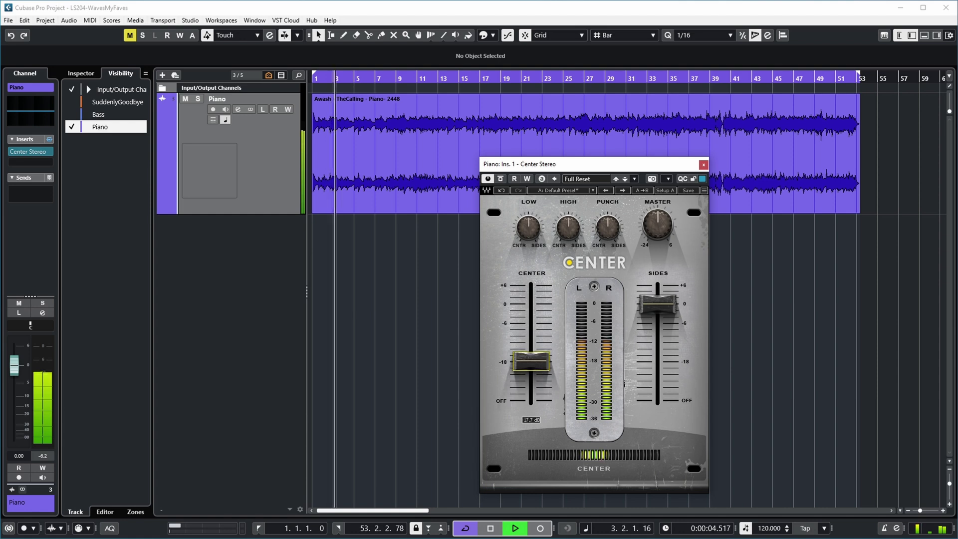
{"action": "left_click_drag", "start_coordinate": [657, 303], "coordinate": [657, 291]}
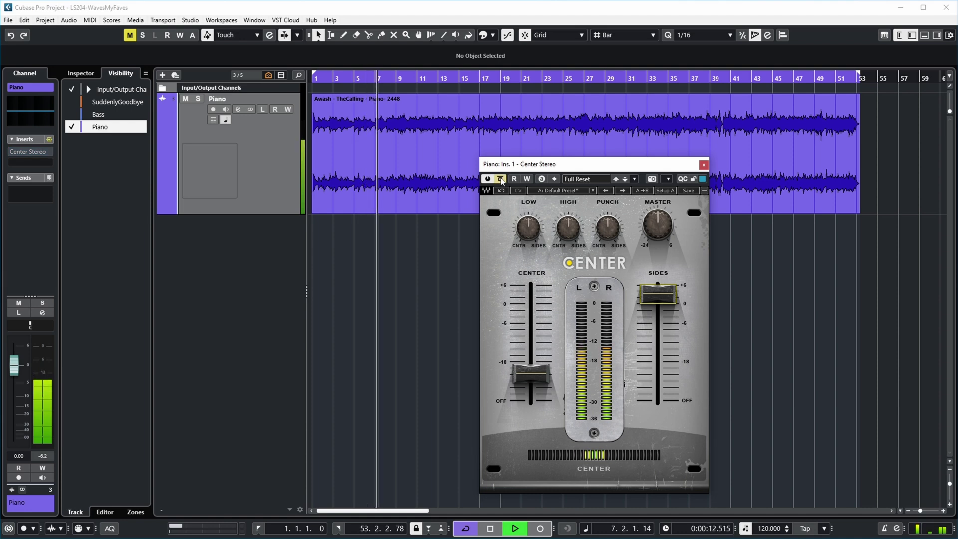
{"action": "left_click", "coordinate": [500, 179]}
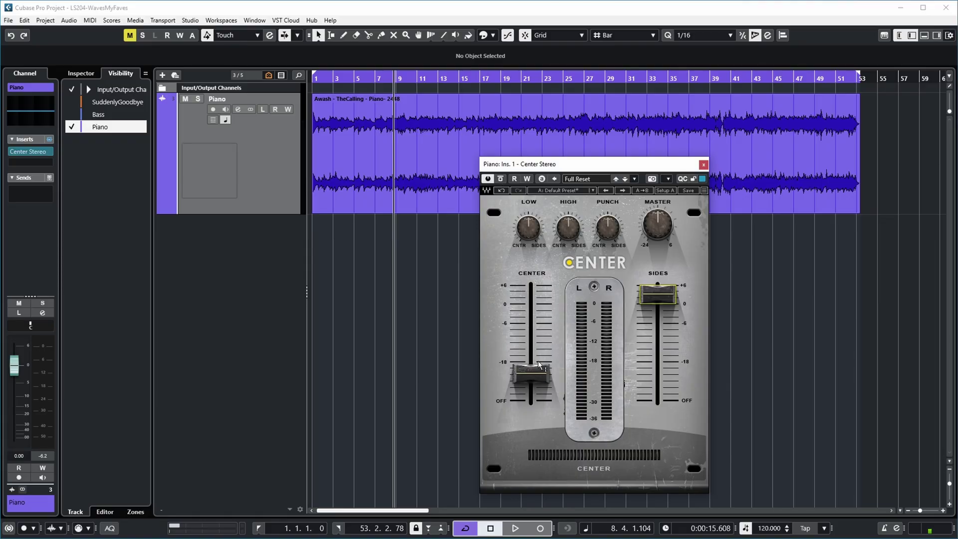
Step: Turn the Low and High knobs of the Piano track's Center plug-in toward Sides
{"action": "left_click", "coordinate": [530, 233]}
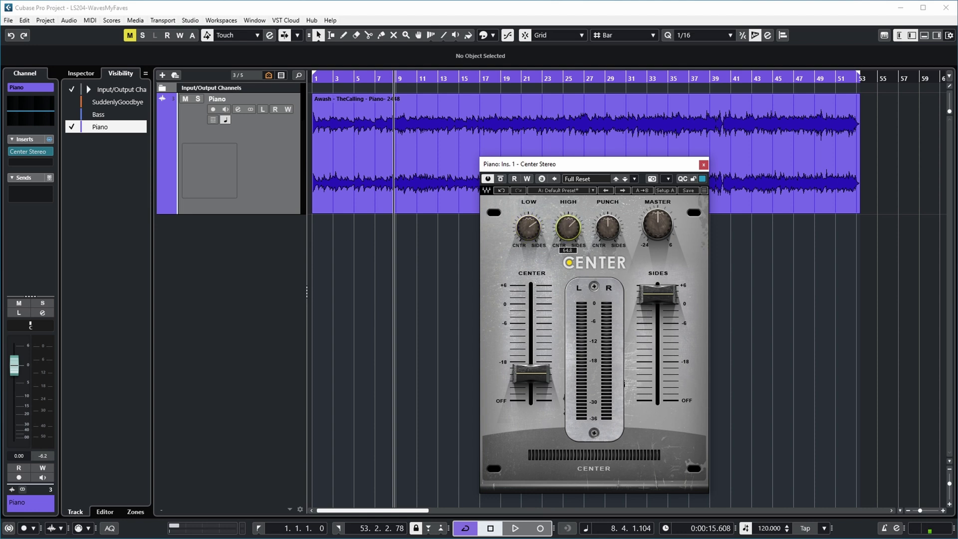
{"action": "mouse_move", "coordinate": [533, 299]}
{"action": "mouse_move", "coordinate": [609, 232]}
{"action": "mouse_move", "coordinate": [660, 223]}
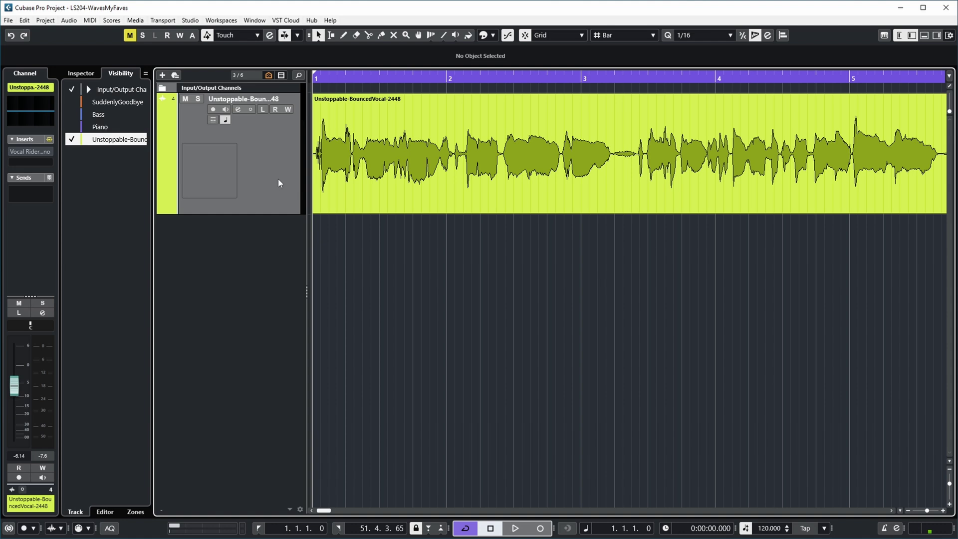
Step: Audition the Unstoppable-BouncedVocal track with its insert bypassed, and activate and open its Vocal Rider plug-in
{"action": "key", "text": "space"}
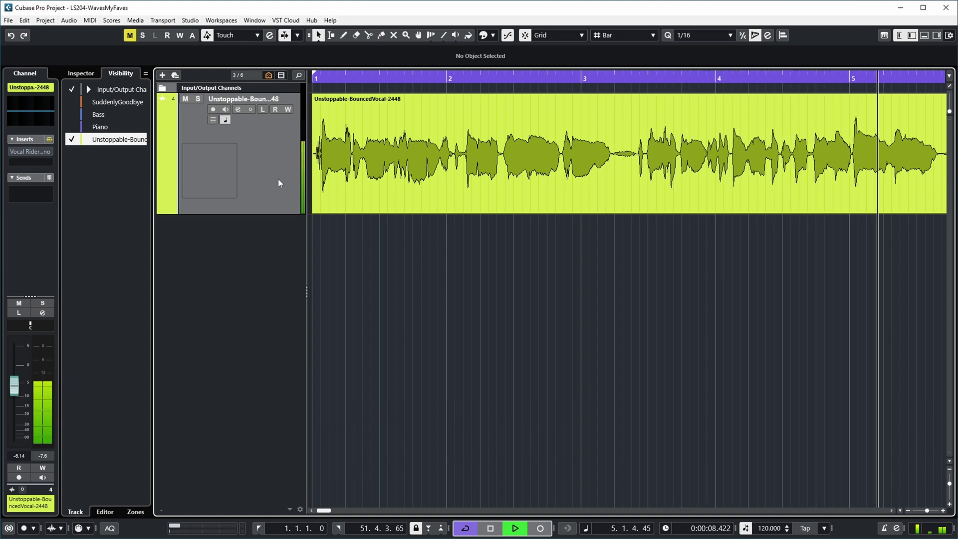
{"action": "key", "text": "space"}
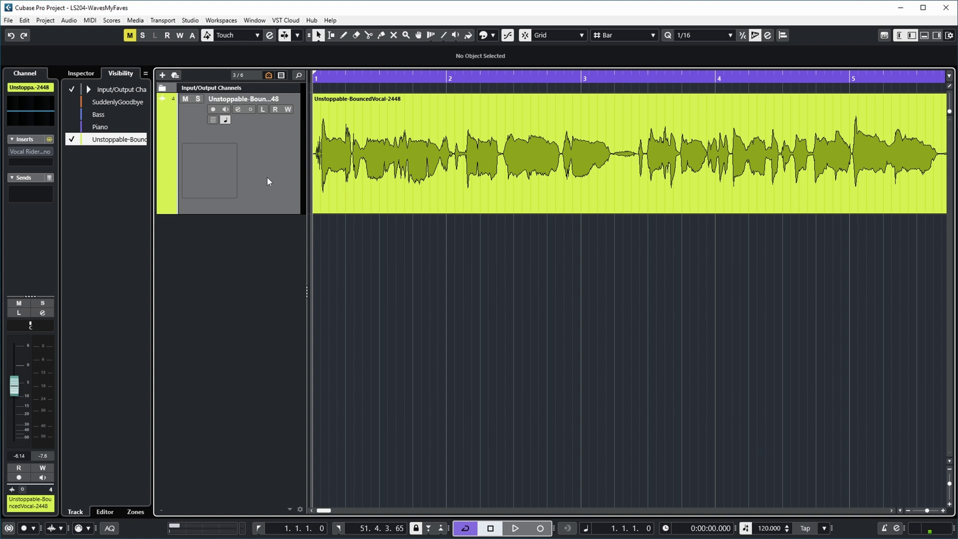
{"action": "left_click", "coordinate": [21, 152]}
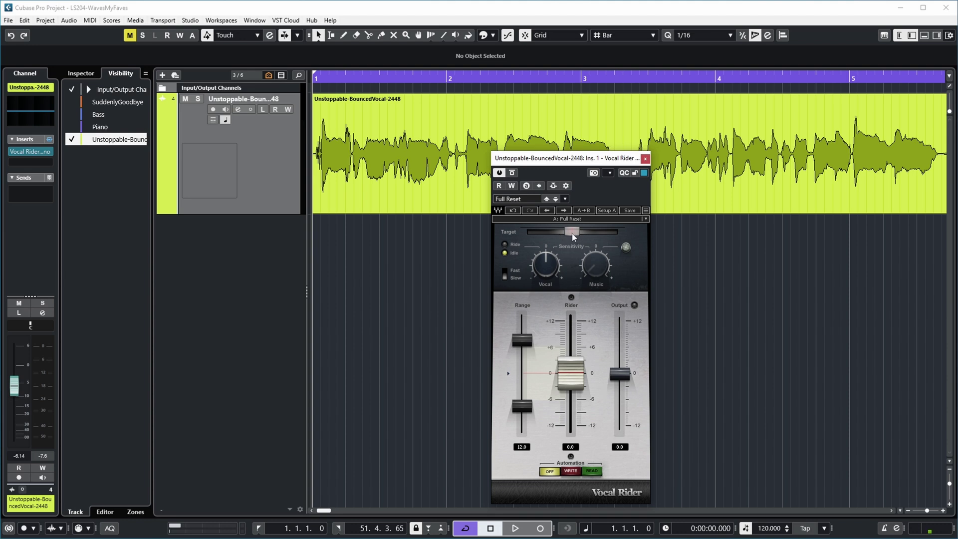
Step: Raise the Vocal Rider Target level during playback and replay the vocal from the start to observe the Rider fader
{"action": "mouse_move", "coordinate": [577, 233]}
{"action": "key", "text": "space"}
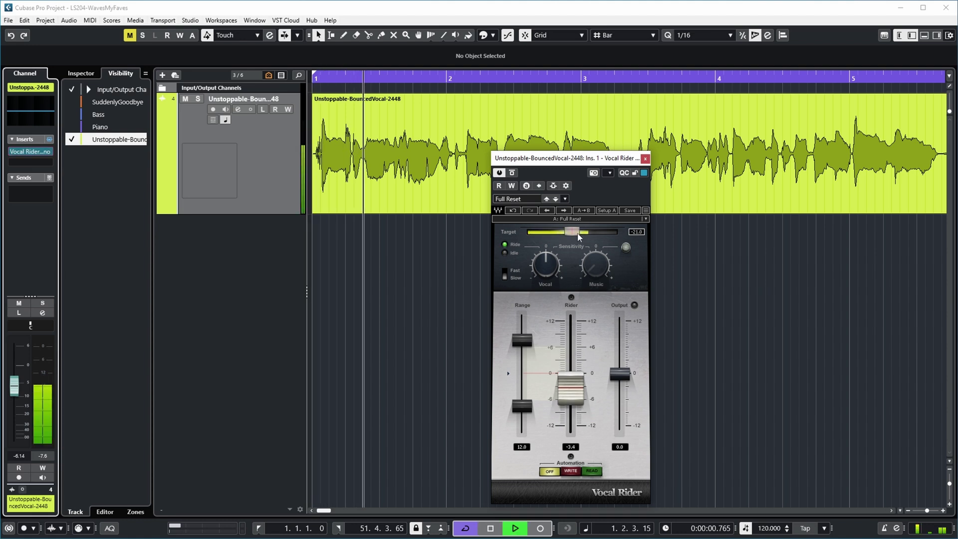
{"action": "left_click_drag", "start_coordinate": [572, 231], "coordinate": [587, 230]}
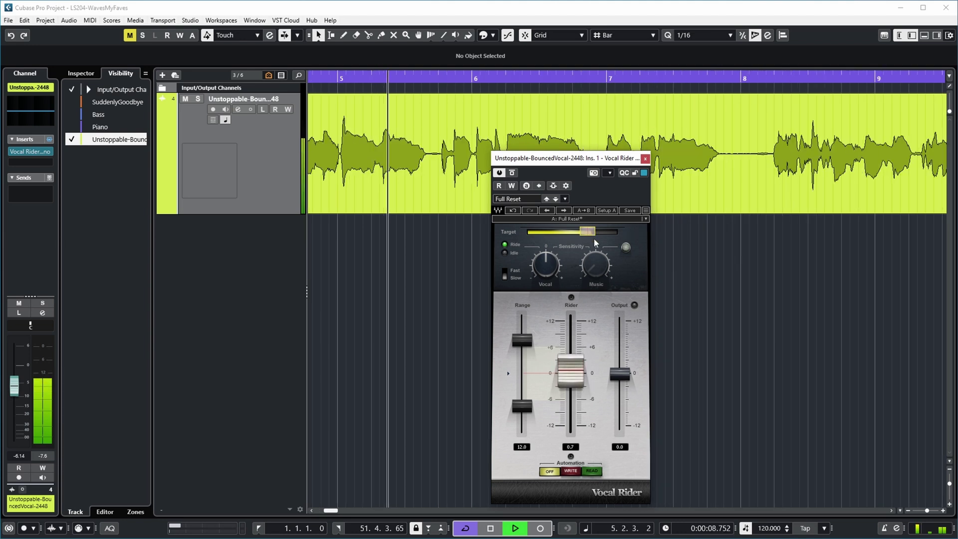
{"action": "key", "text": "space"}
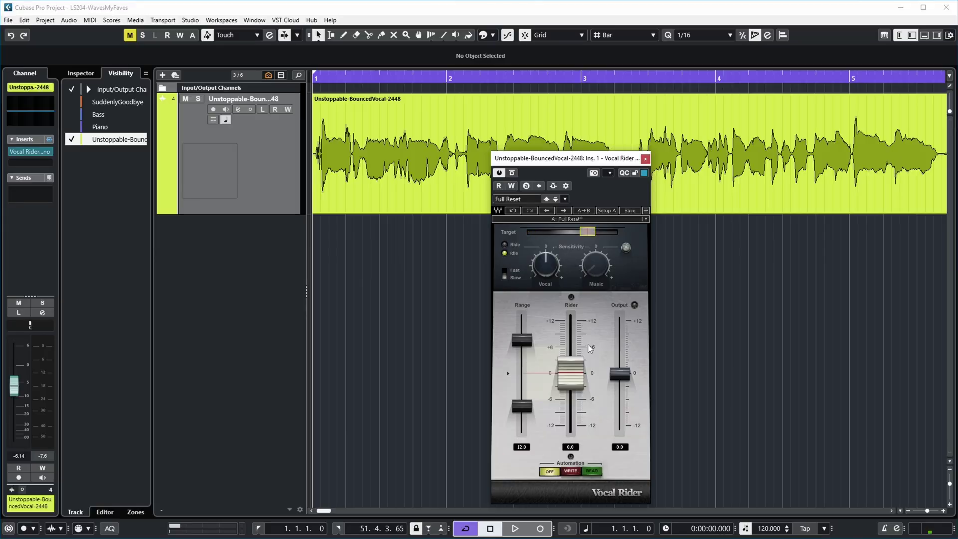
{"action": "key", "text": "space"}
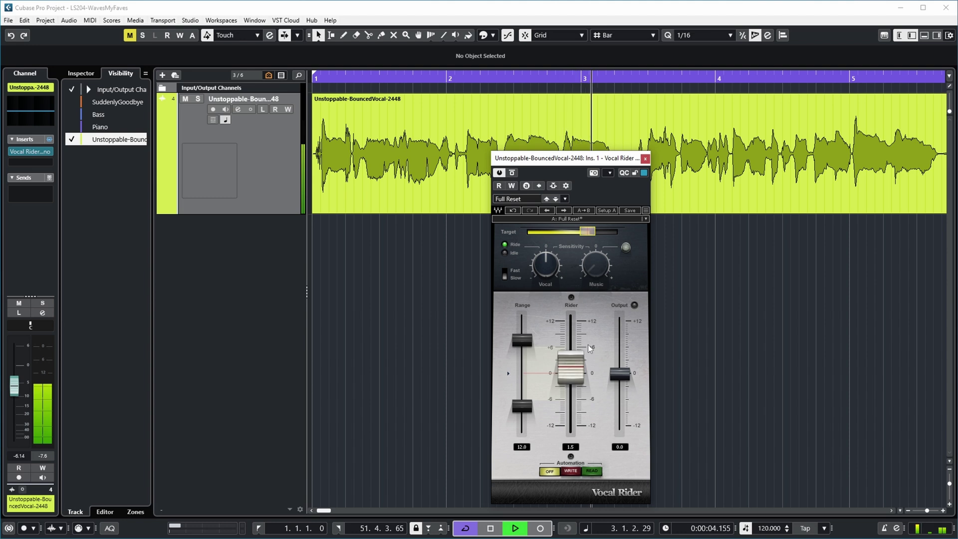
{"action": "key", "text": "space"}
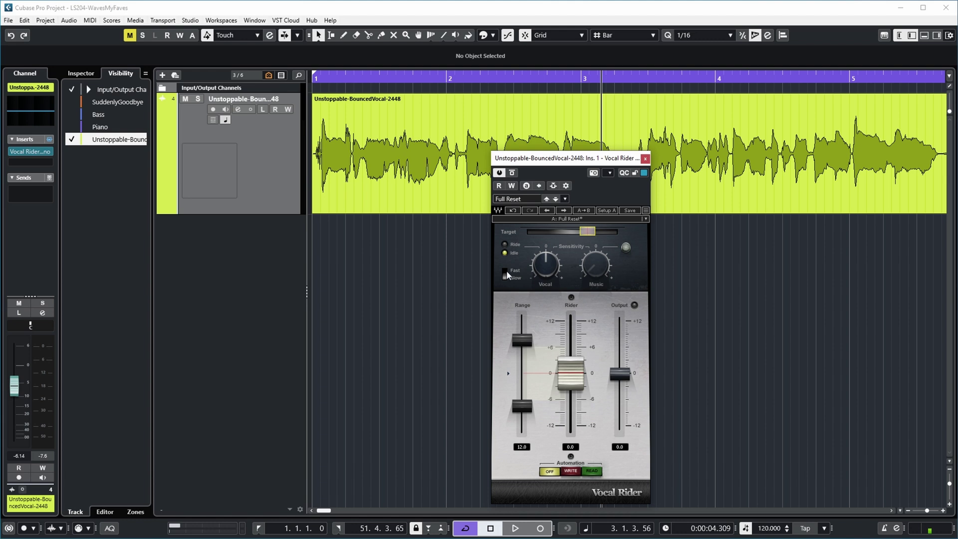
Step: Play the vocal with Vocal Rider's response set to Fast, switch it back to Slow, and adjust the Music sensitivity
{"action": "key", "text": "Home"}
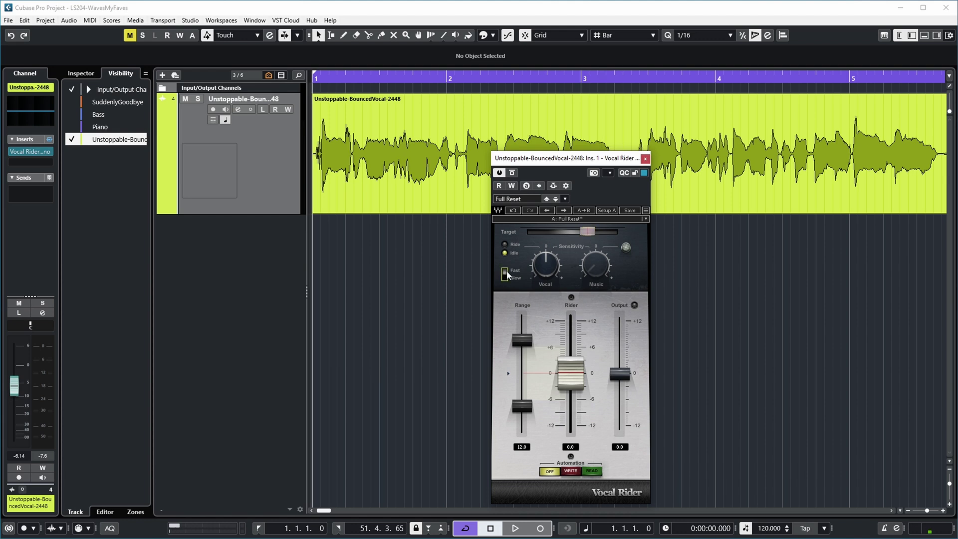
{"action": "key", "text": "space"}
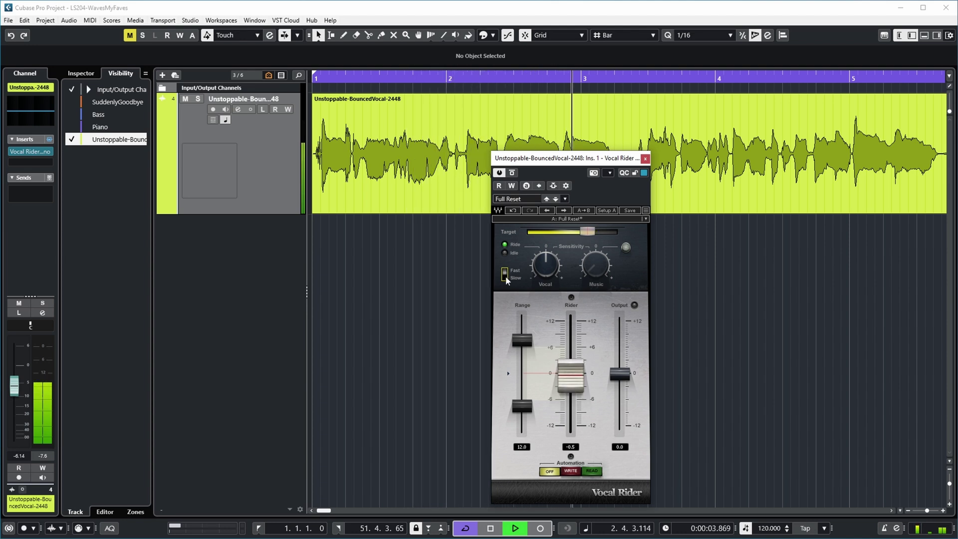
{"action": "left_click", "coordinate": [505, 274]}
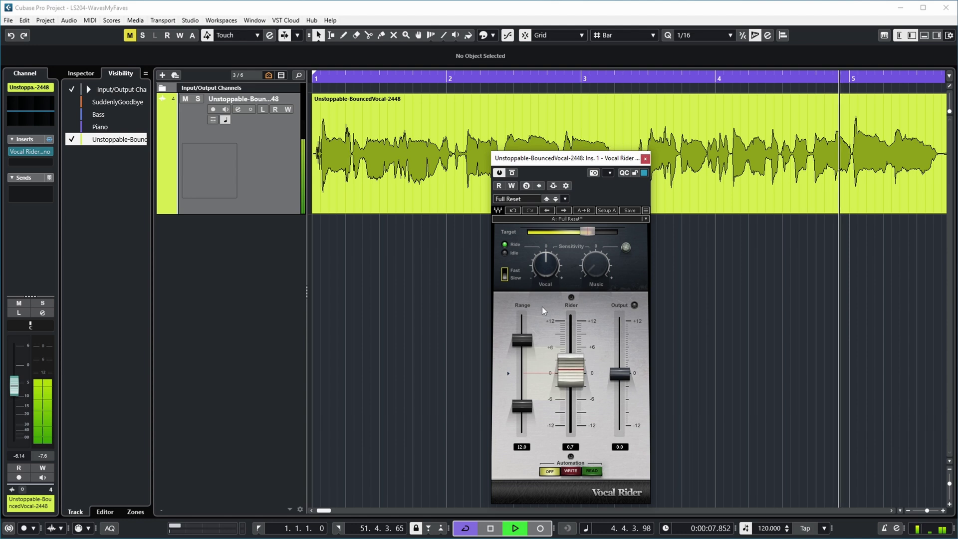
{"action": "key", "text": "space"}
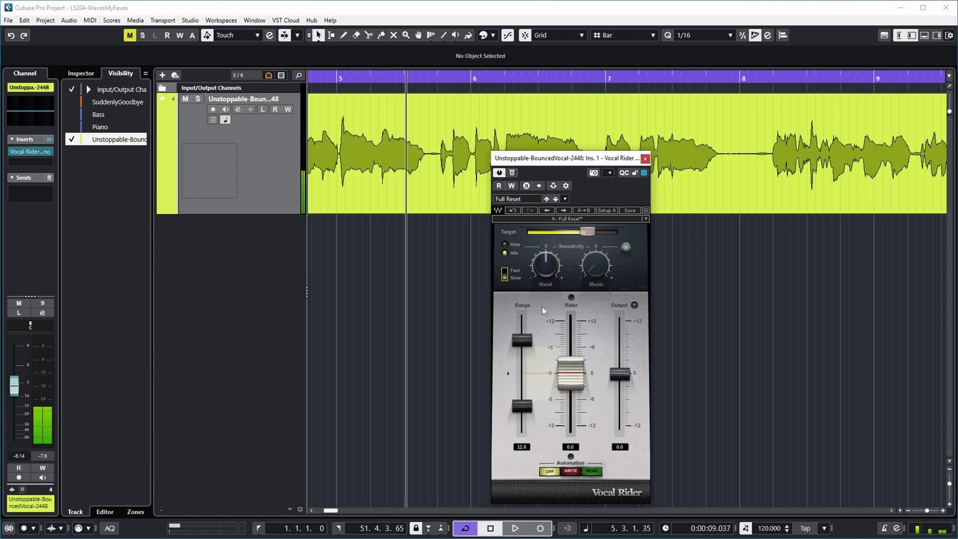
{"action": "key", "text": "Home"}
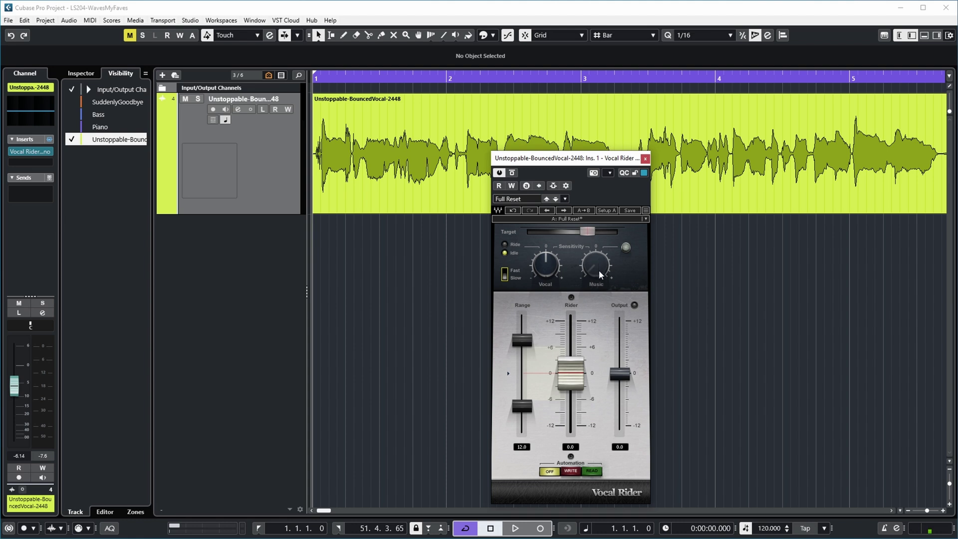
{"action": "left_click_drag", "start_coordinate": [591, 271], "coordinate": [602, 265]}
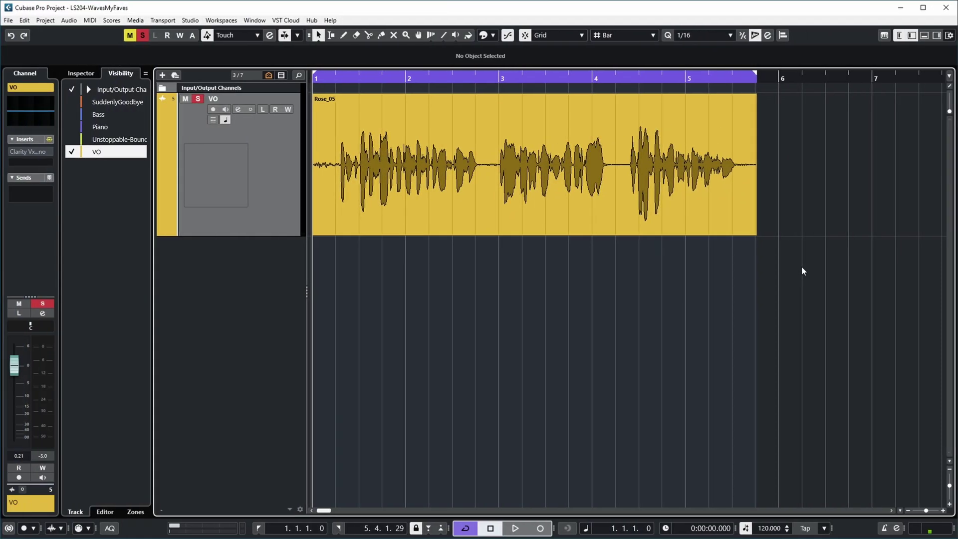
Step: Audition the VO track dry, open its Clarity Vx insert, and raise the ambience reduction from zero during playback
{"action": "key", "text": "space"}
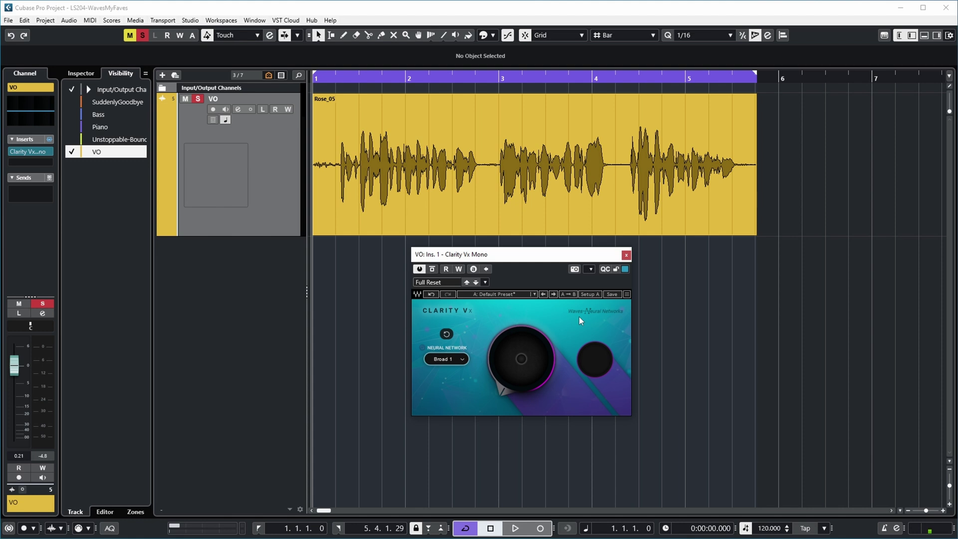
{"action": "mouse_move", "coordinate": [513, 381]}
{"action": "left_mouse_down"}
{"action": "mouse_move", "coordinate": [513, 344]}
{"action": "mouse_move", "coordinate": [513, 382]}
{"action": "left_mouse_up"}
{"action": "key", "text": "space"}
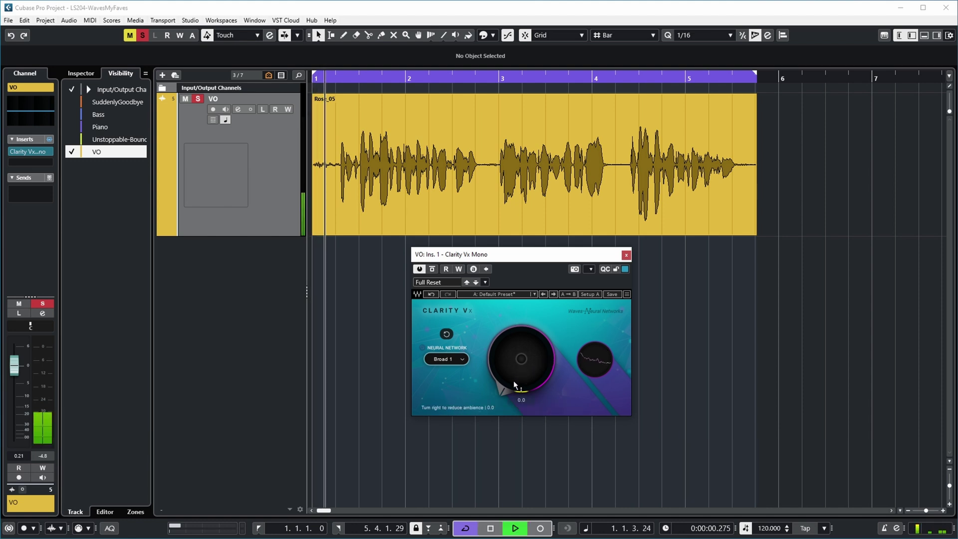
{"action": "left_click_drag", "start_coordinate": [513, 380], "coordinate": [513, 335]}
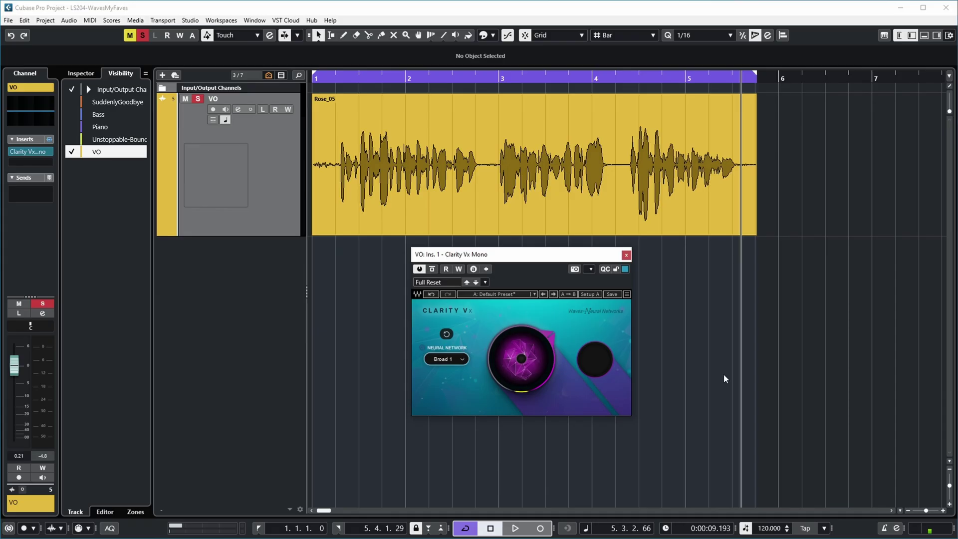
Step: Review the Neural Network options in Clarity Vx and keep Broad 1
{"action": "left_click", "coordinate": [463, 359]}
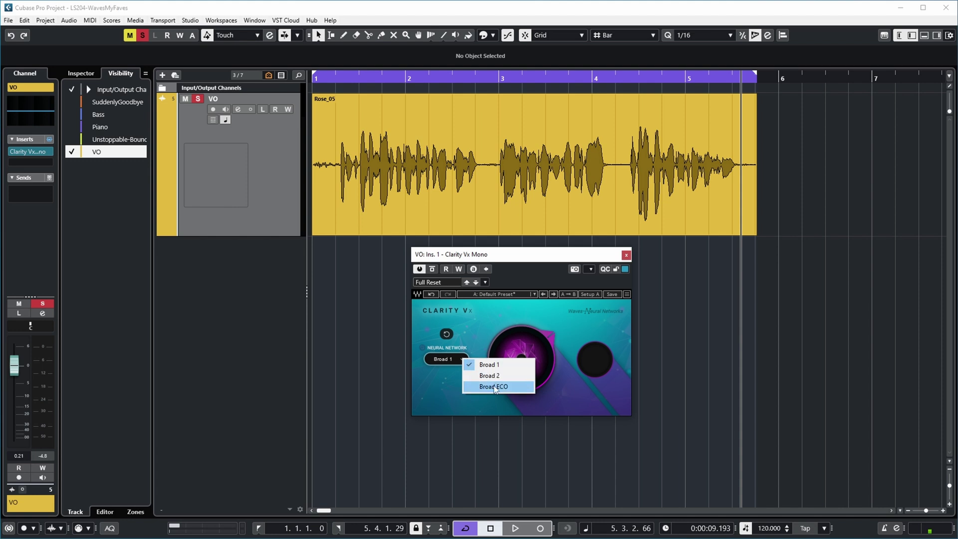
{"action": "left_click", "coordinate": [460, 339]}
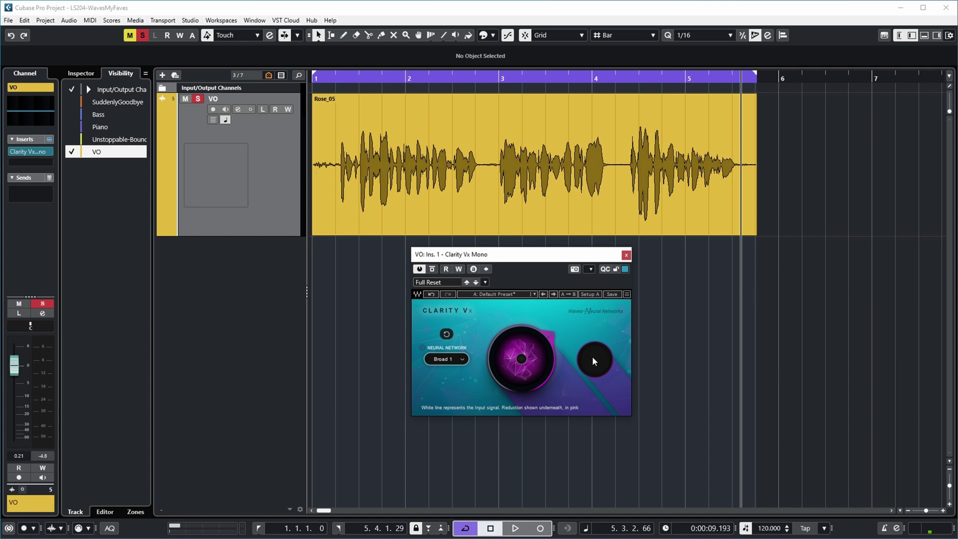
Step: Replay the voice-over from the start and raise the Clarity Vx ambience reduction to 86.3
{"action": "key", "text": "space"}
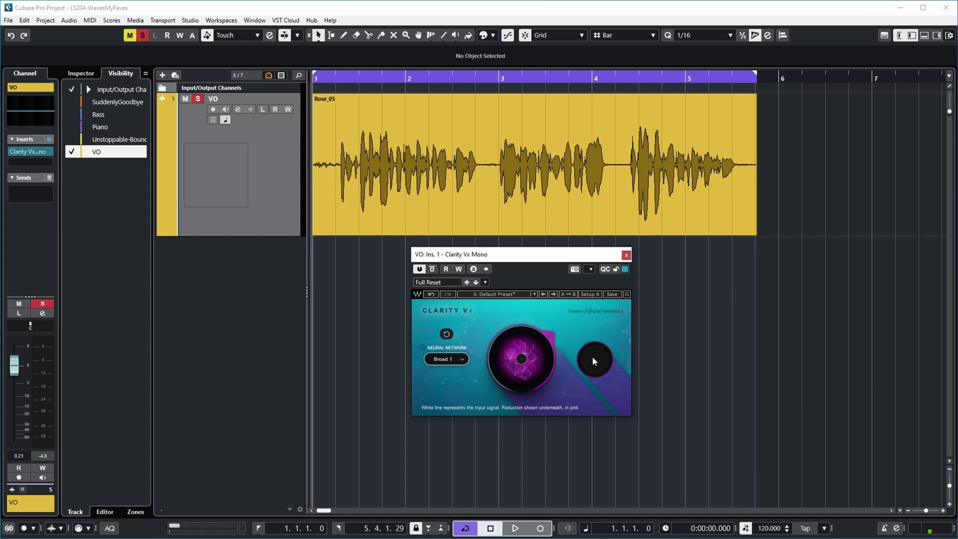
{"action": "key", "text": "space"}
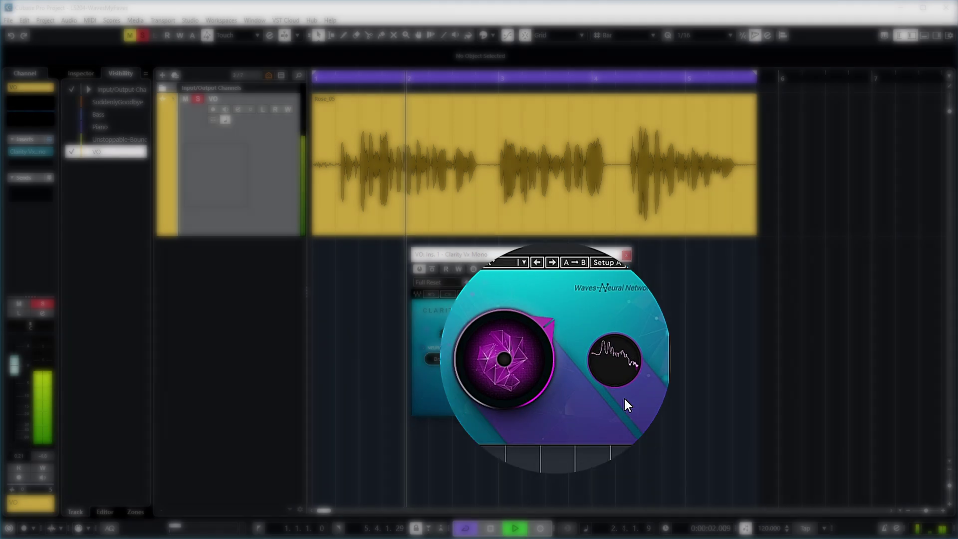
{"action": "mouse_move", "coordinate": [519, 384]}
{"action": "left_mouse_down"}
{"action": "mouse_move", "coordinate": [519, 459]}
{"action": "mouse_move", "coordinate": [520, 381]}
{"action": "left_mouse_up"}
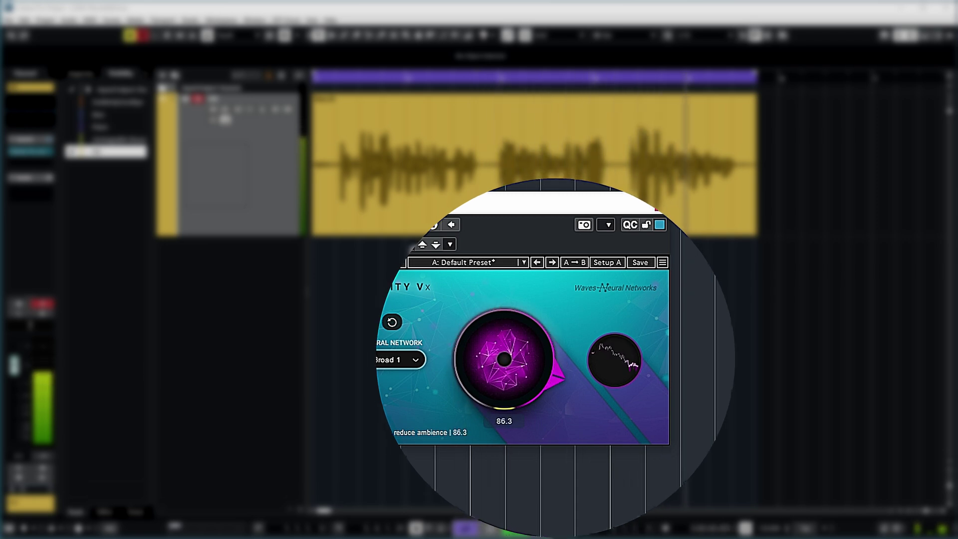